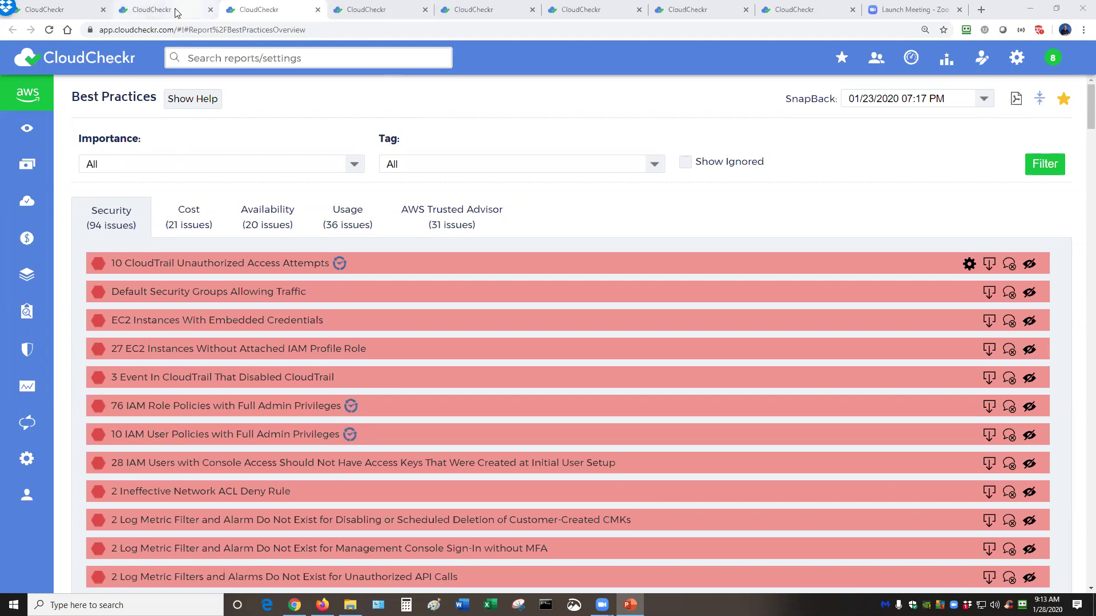
Browse the connected cloud accounts, switching the list from AWS to Azure accounts
key("ctrl+shift+Tab")
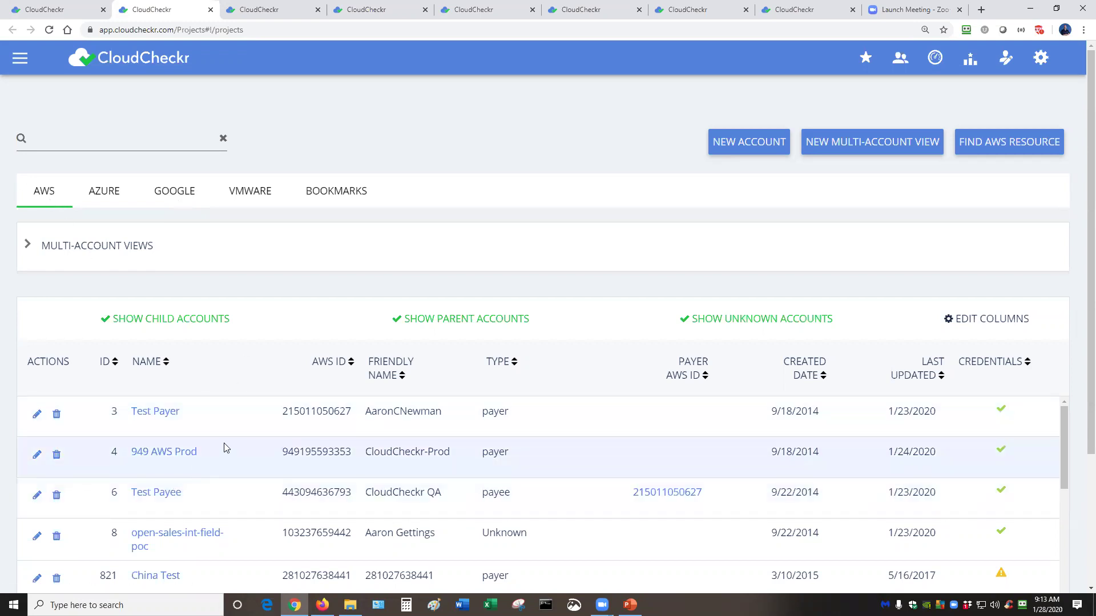
scroll(211, 420, "down", 5)
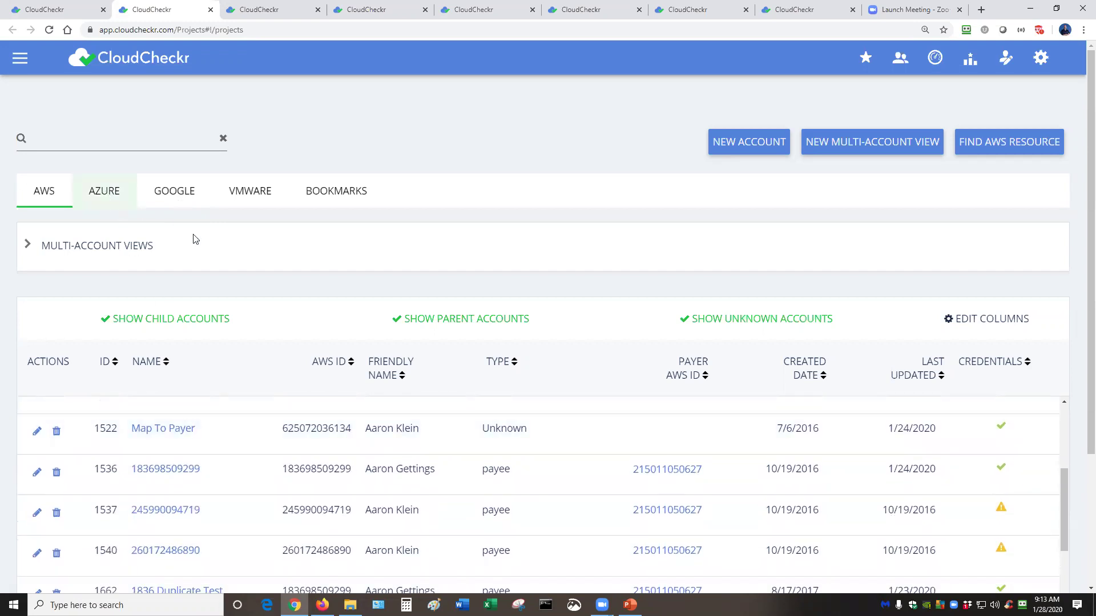
left_click(106, 194)
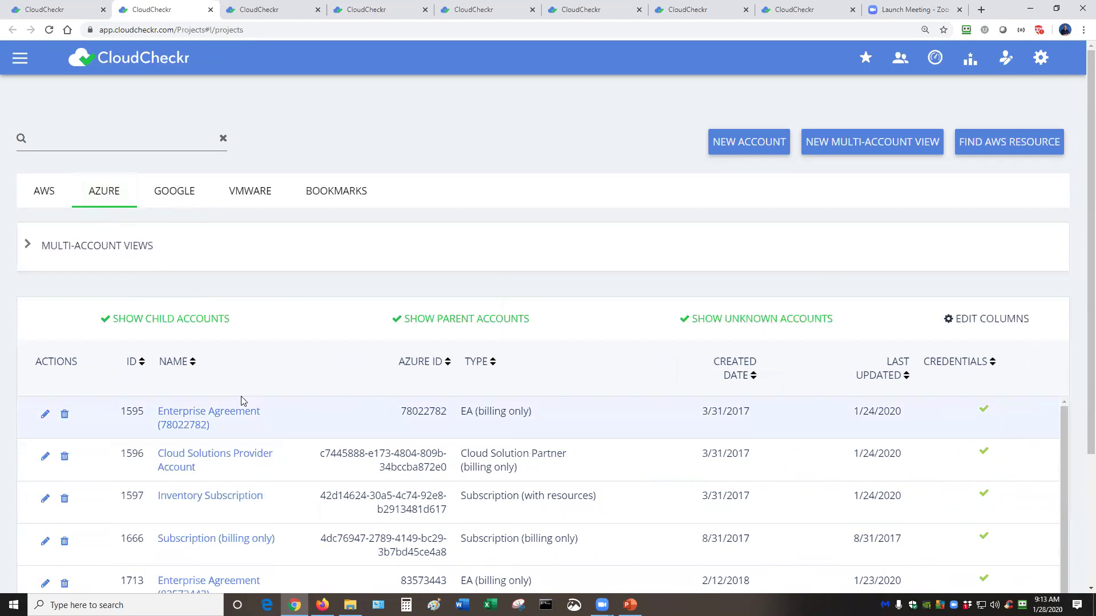
scroll(240, 401, "down", 3)
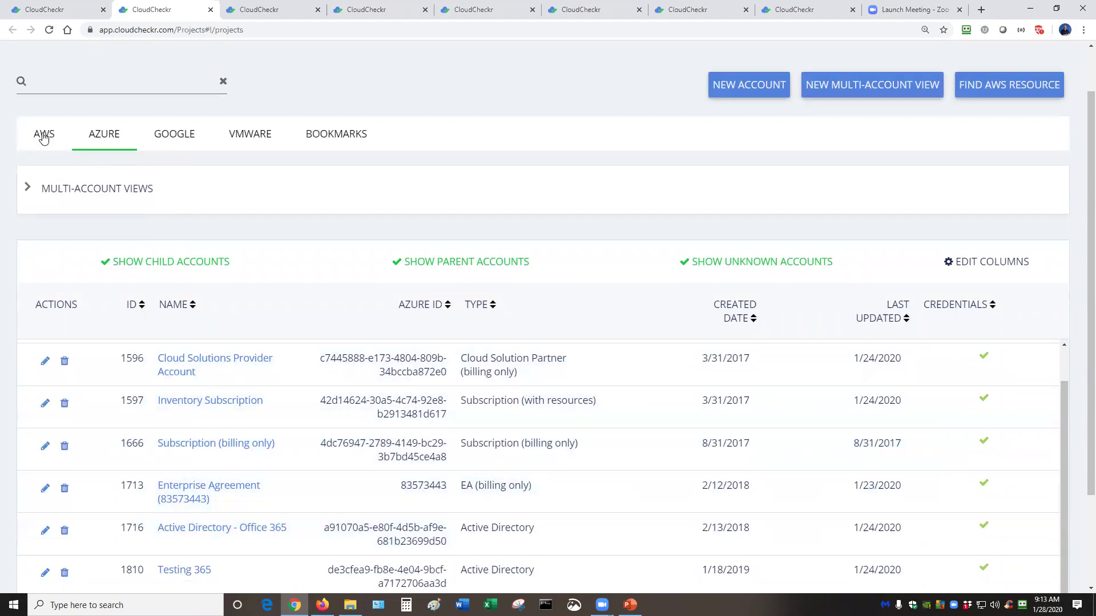
Return to the Best Practices report and scroll through its Security findings
left_click(269, 12)
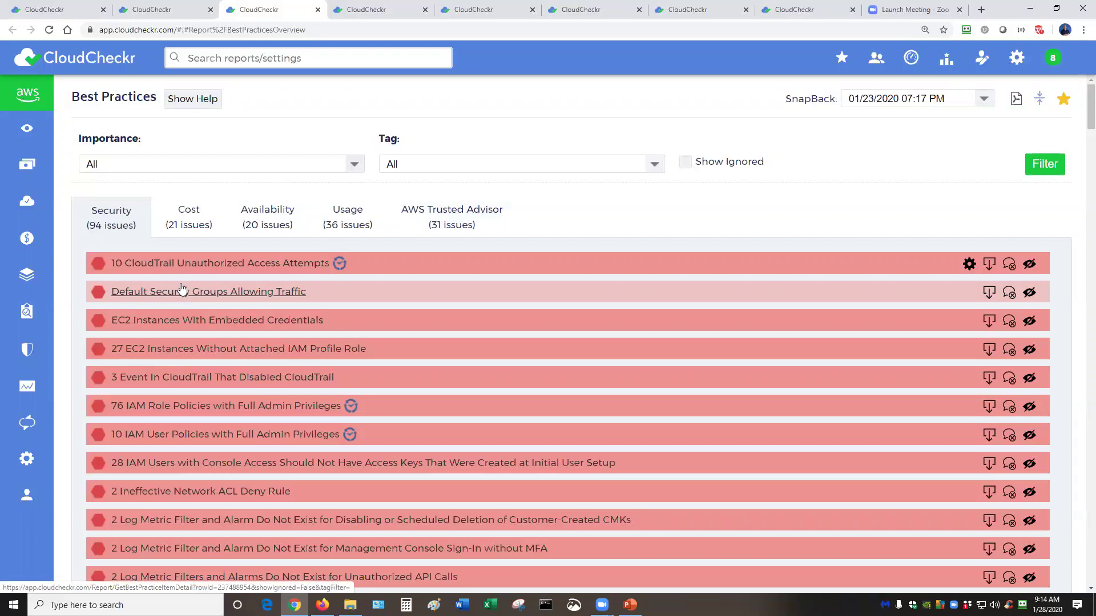
scroll(184, 276, "down", 1)
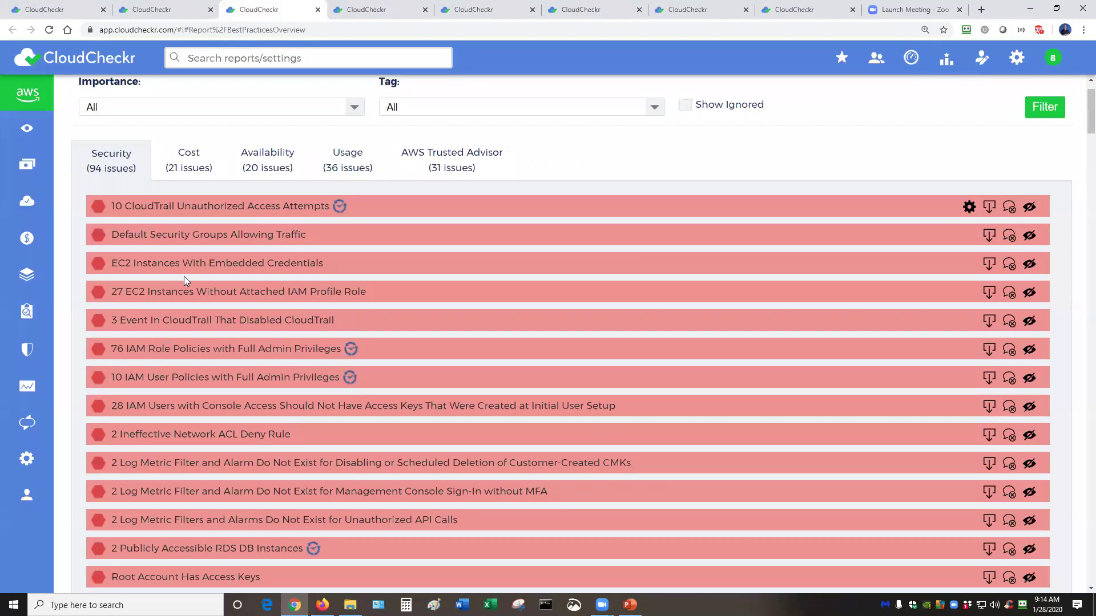
scroll(194, 277, "down", 3)
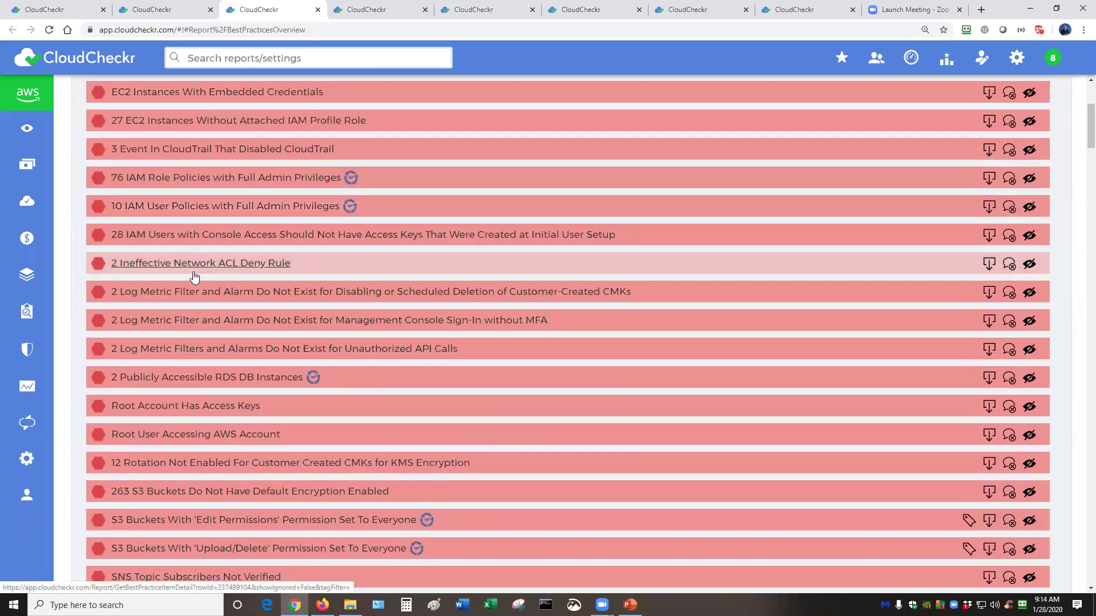
scroll(196, 239, "up", 3)
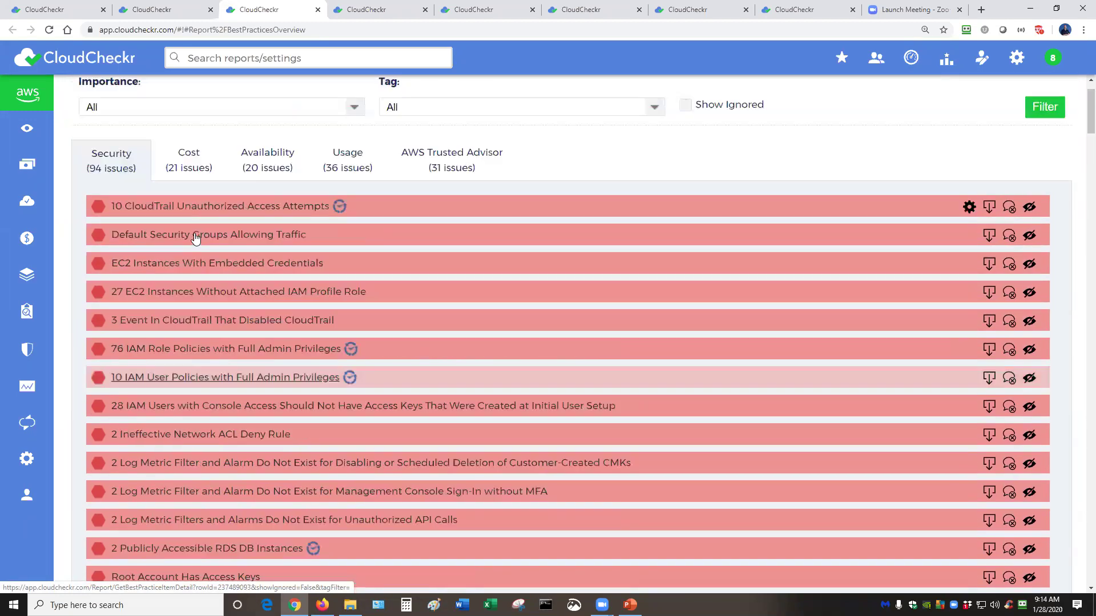
scroll(195, 239, "down", 9)
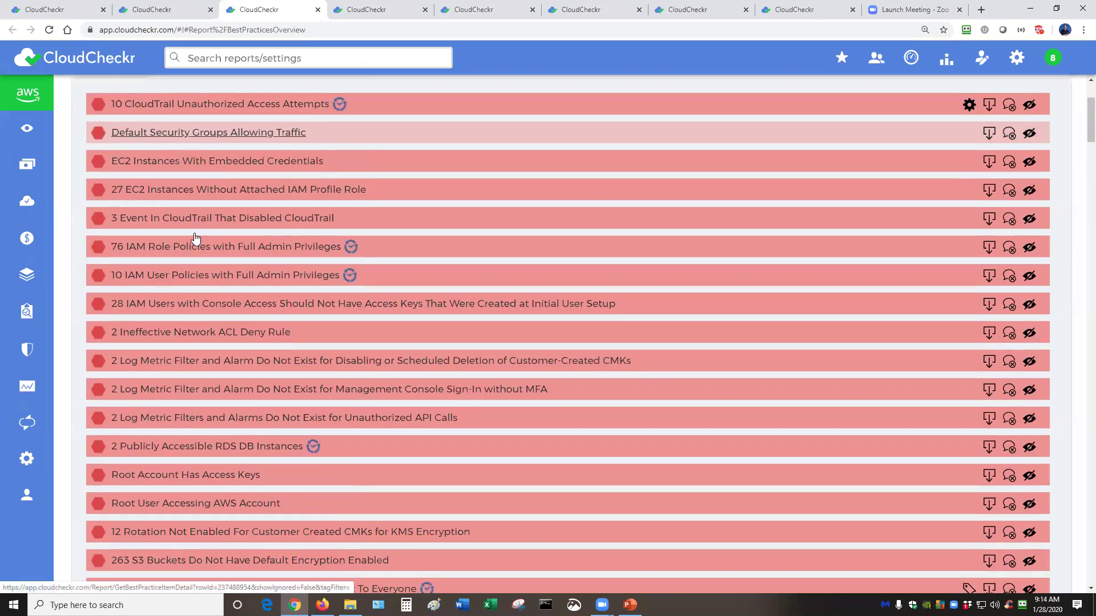
scroll(195, 238, "down", 3)
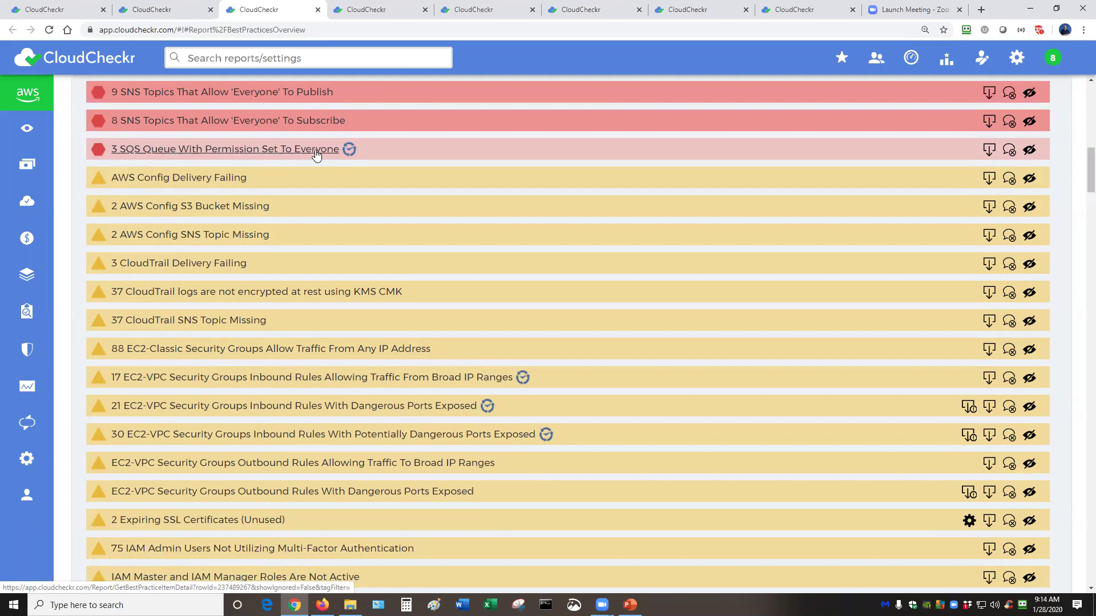
left_click(272, 153)
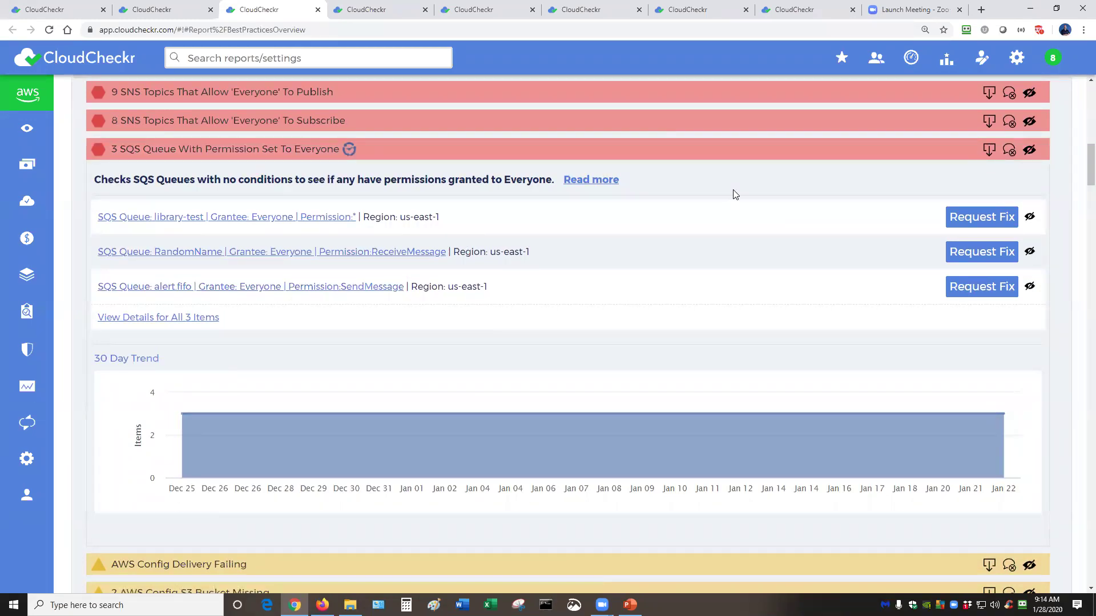
left_click(594, 180)
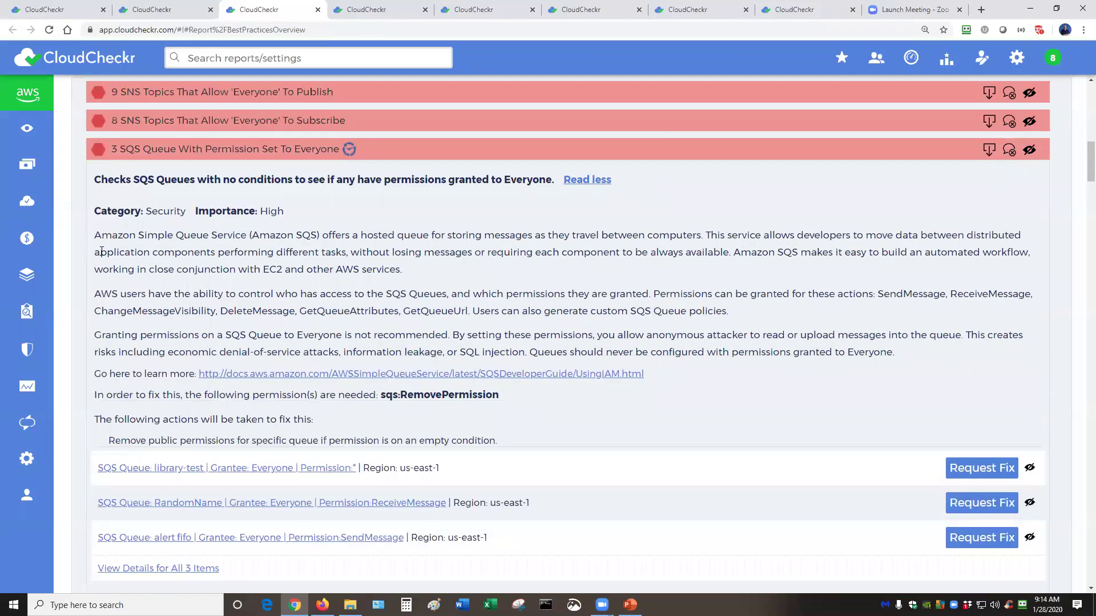
left_click_drag(94, 236, 90, 366)
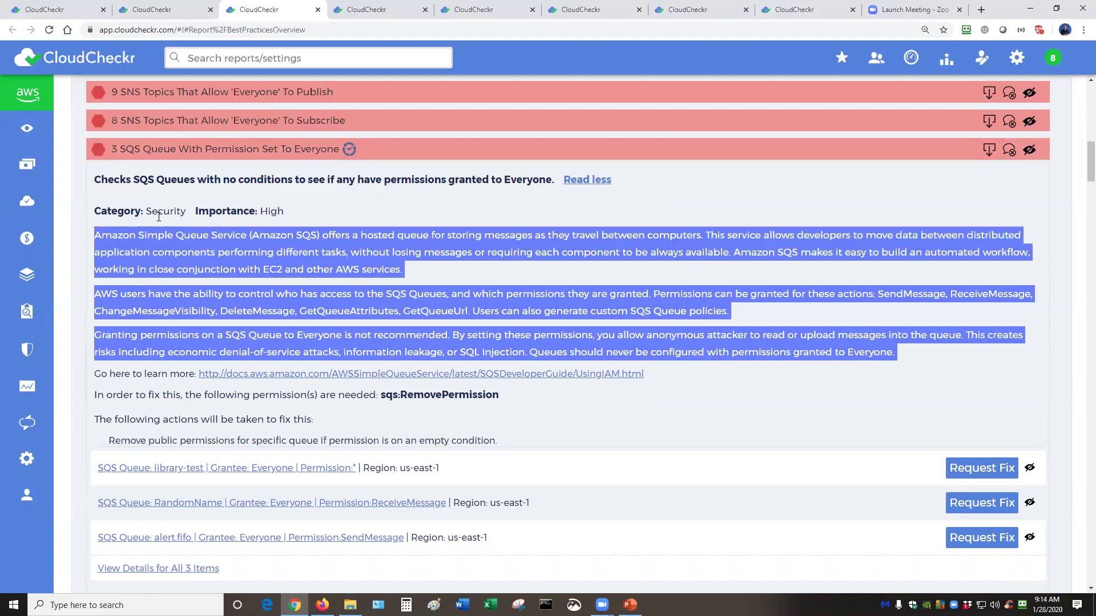
left_click(308, 215)
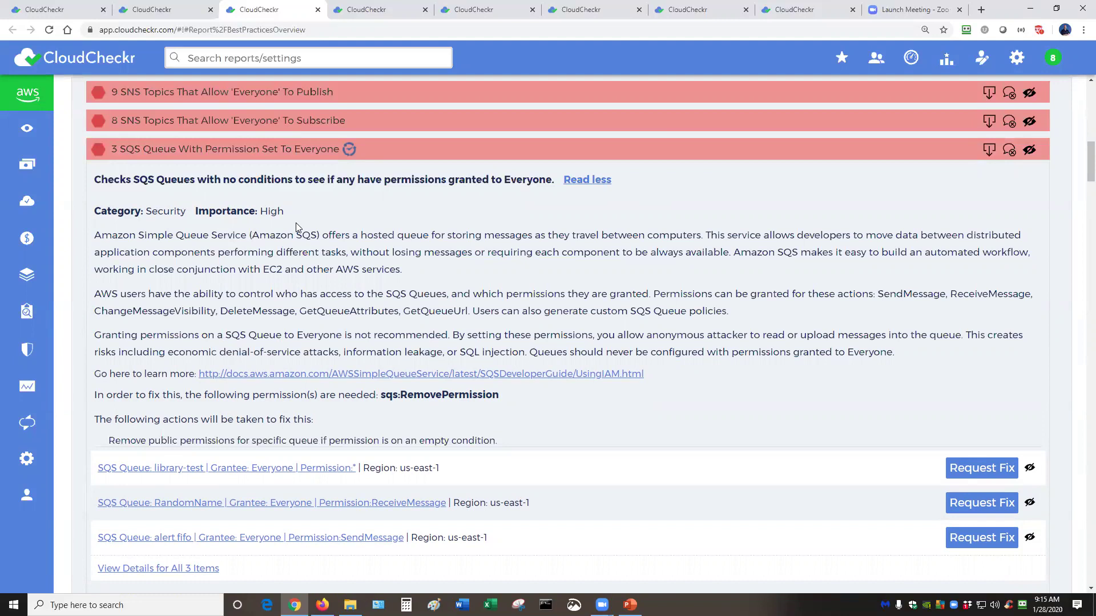
left_click(587, 180)
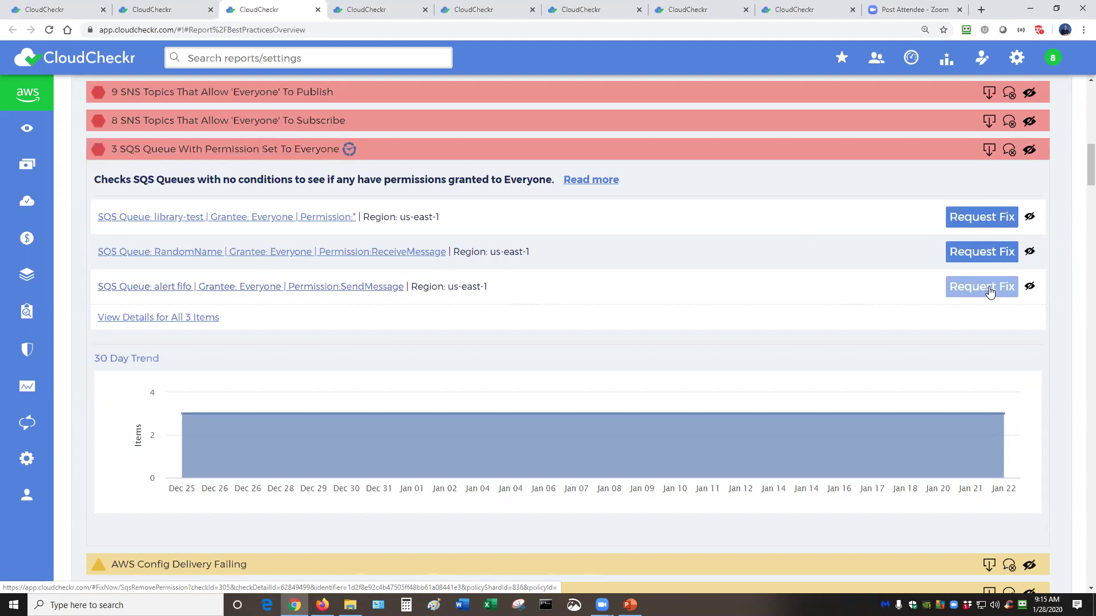
left_click(990, 292)
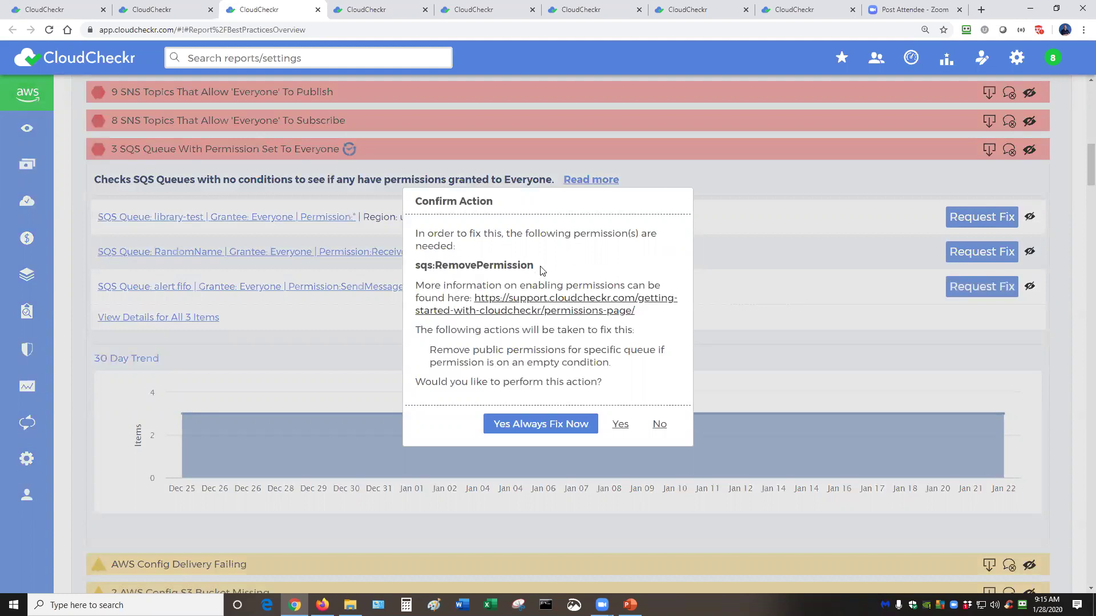
left_click_drag(542, 267, 416, 267)
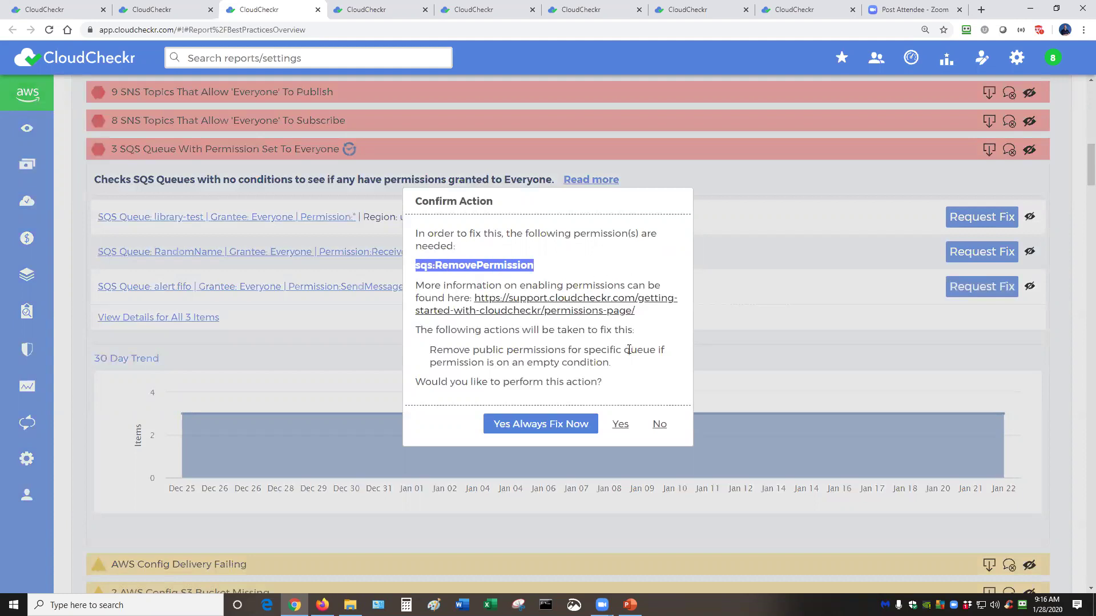
left_click_drag(617, 364, 430, 349)
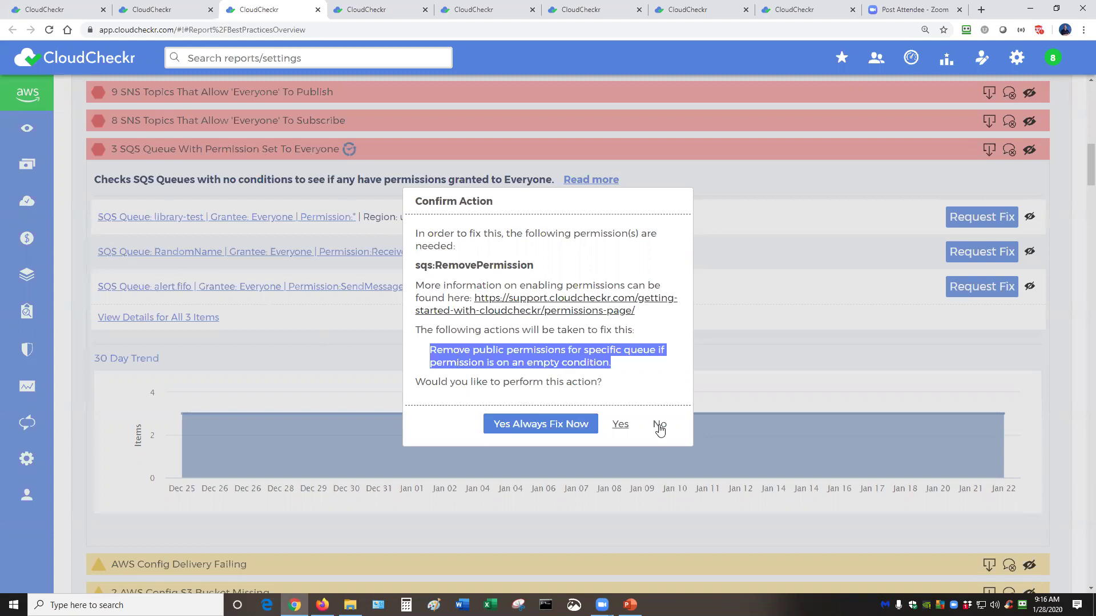
Decline the SQS fix and cancel the check's notification settings without saving
left_click(659, 426)
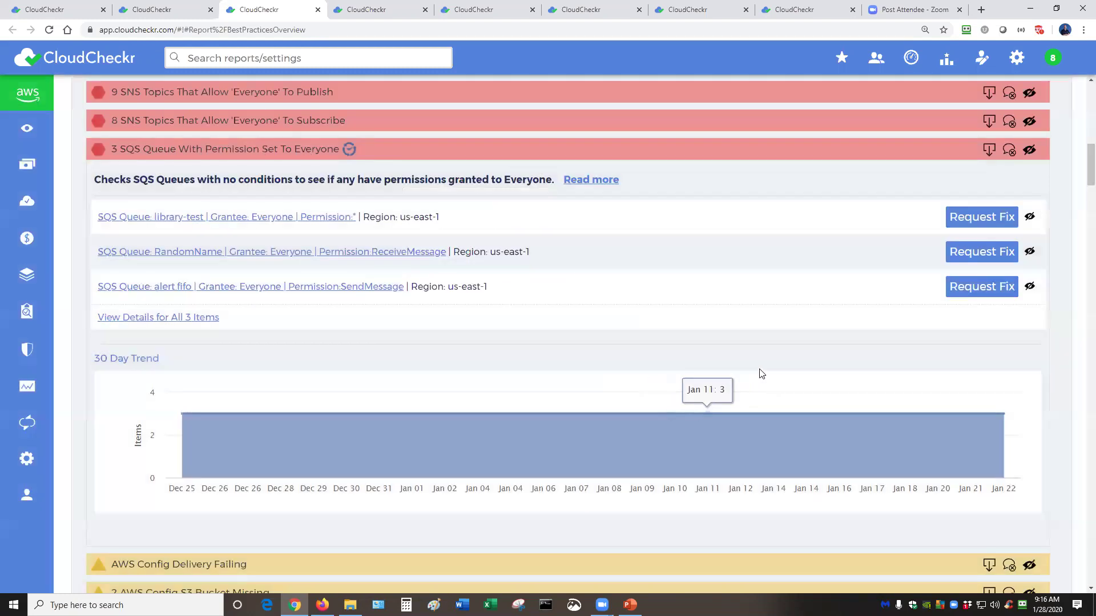
left_click(1009, 153)
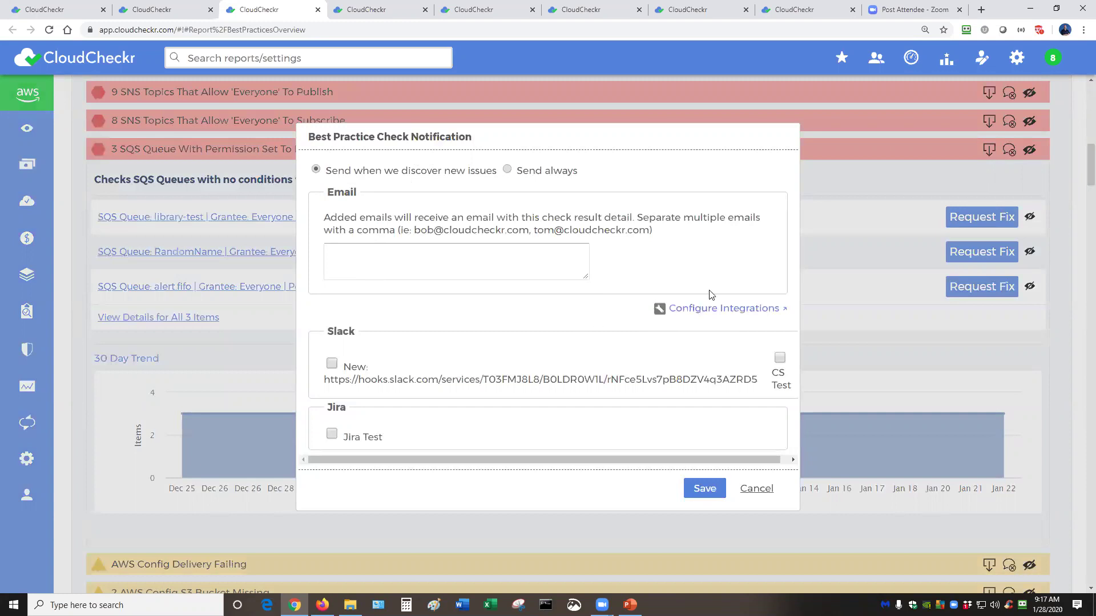
left_click(758, 490)
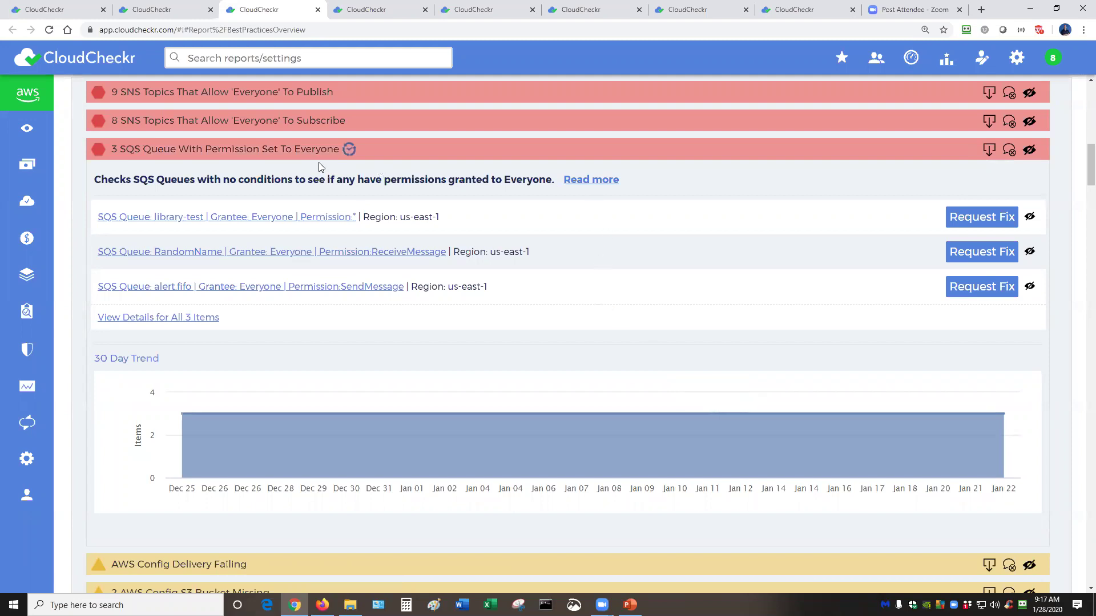
Collapse the SQS Queue check and expand the Security pages in the sidebar
left_click(269, 149)
scroll(348, 256, "up", 4)
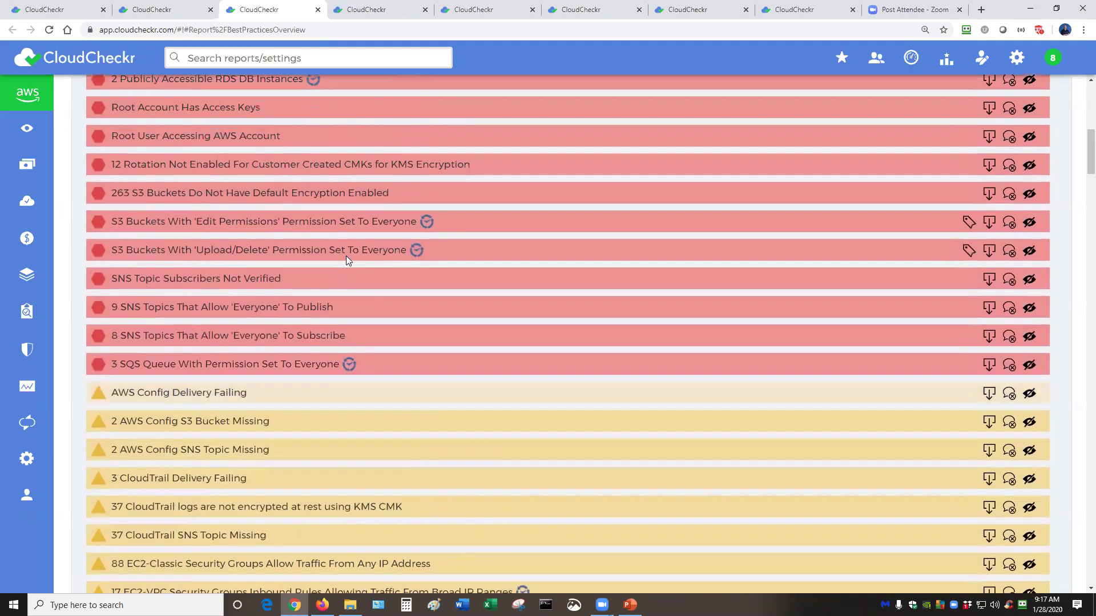
scroll(346, 260, "up", 6)
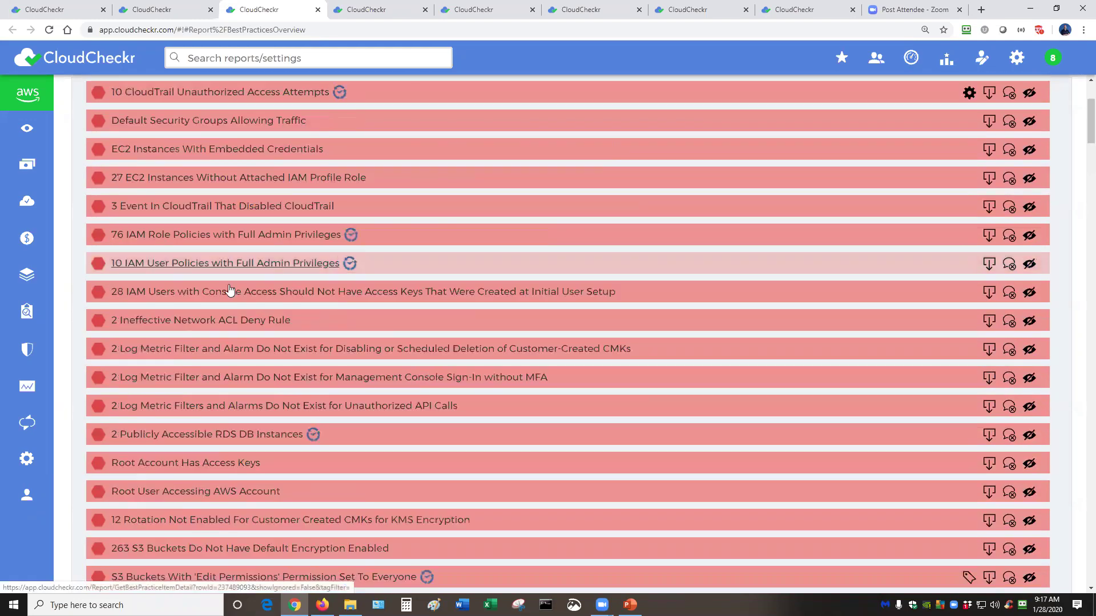
left_click(36, 357)
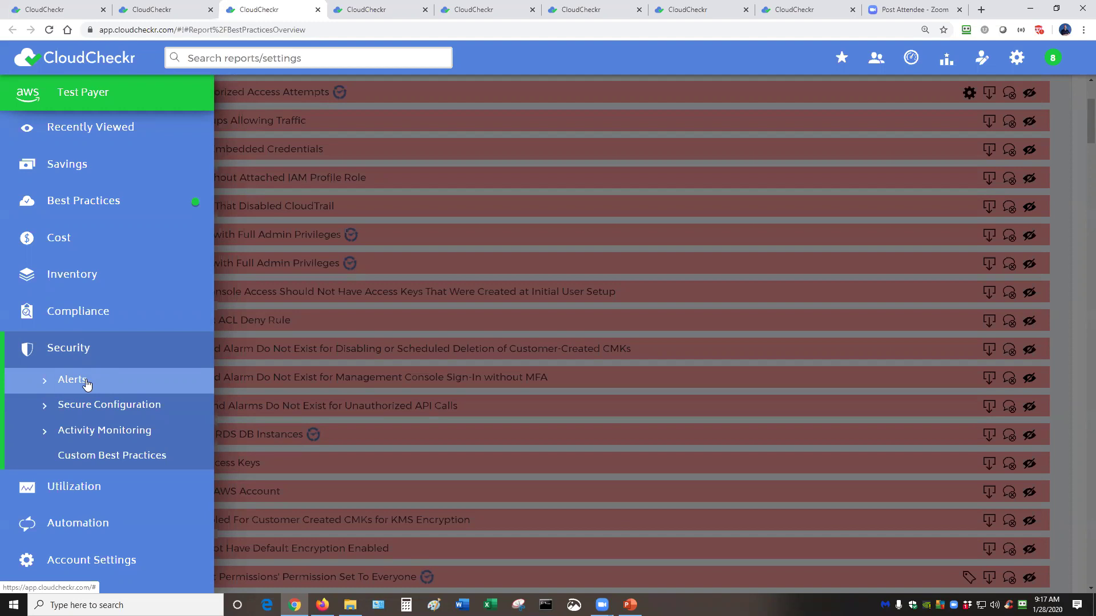
Expand Activity Monitoring, Secure Configuration and Security Groups reports, then collapse Security
left_click(91, 437)
scroll(97, 422, "down", 1)
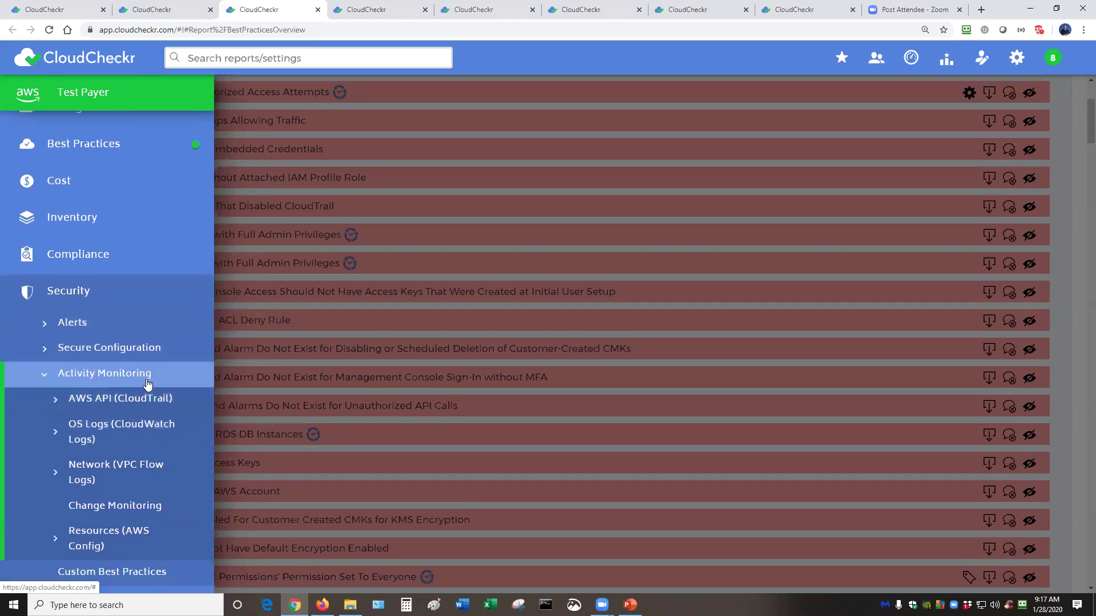
left_click(116, 354)
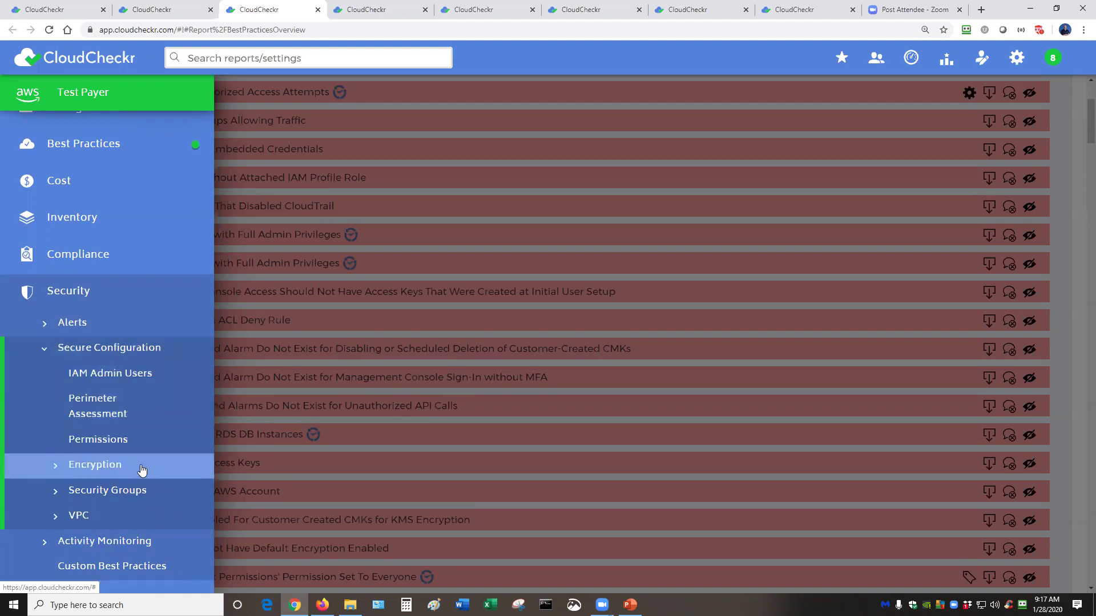
left_click(145, 496)
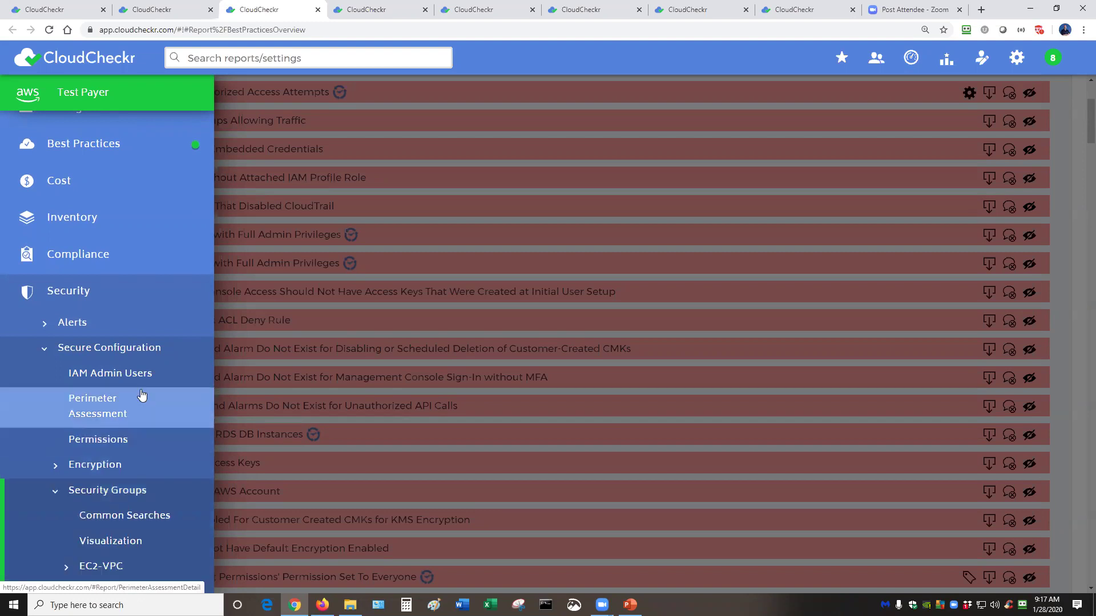
scroll(142, 400, "down", 2)
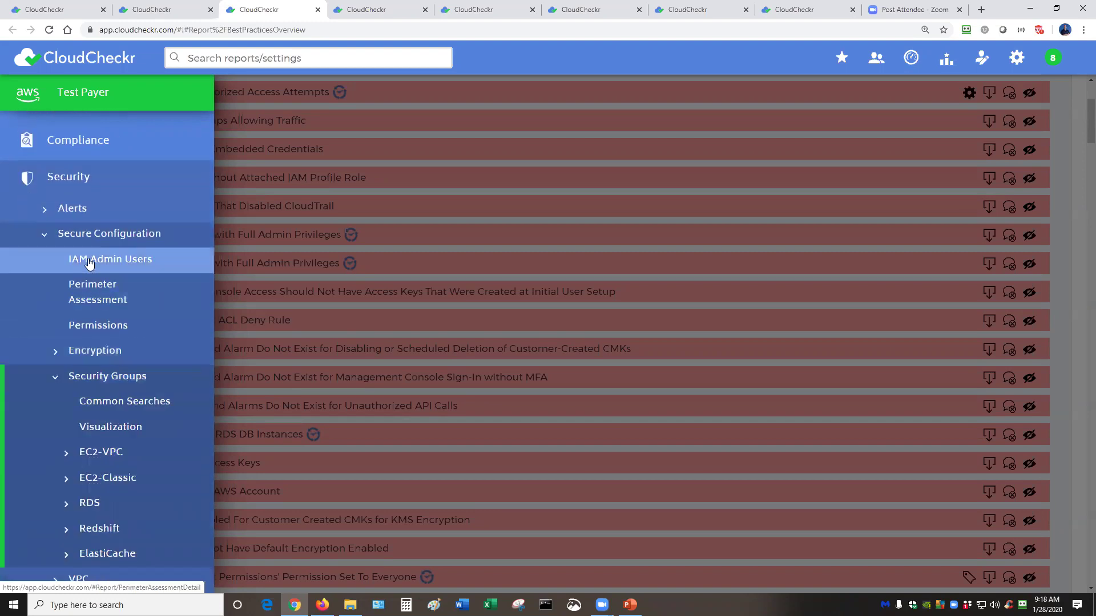
left_click(81, 184)
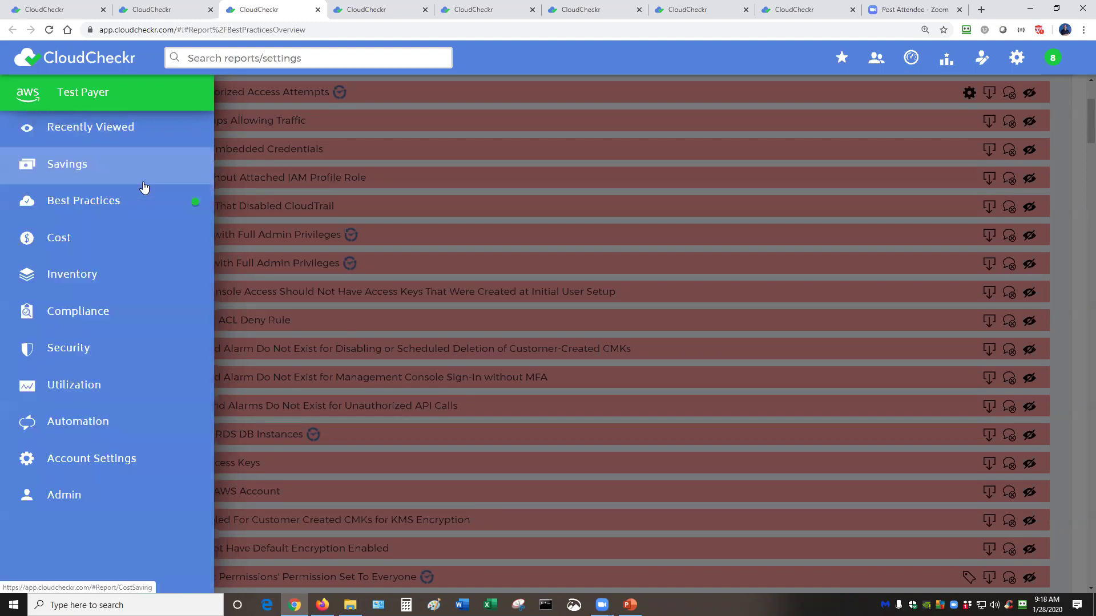
Switch to the Total Compliance report and scroll down to its compliance frameworks
left_click(379, 10)
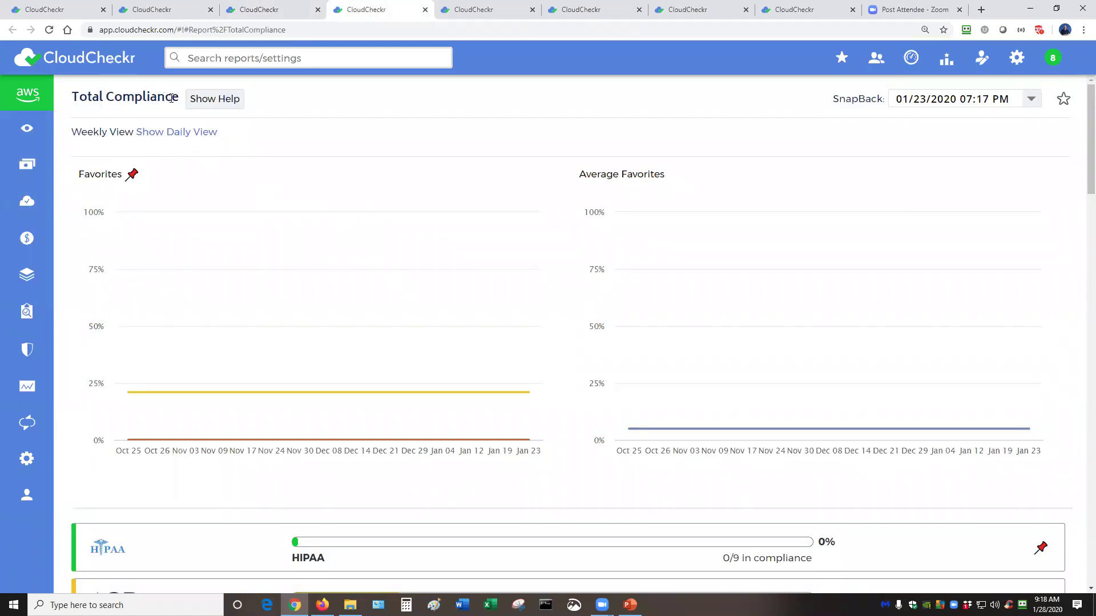
mouse_move(436, 227)
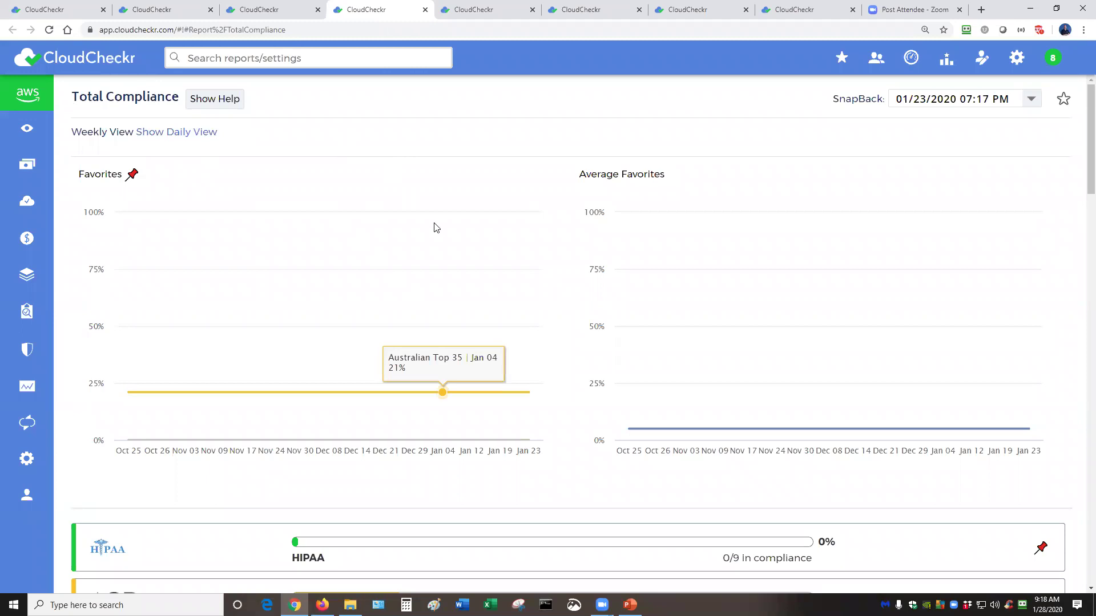
scroll(489, 232, "down", 7)
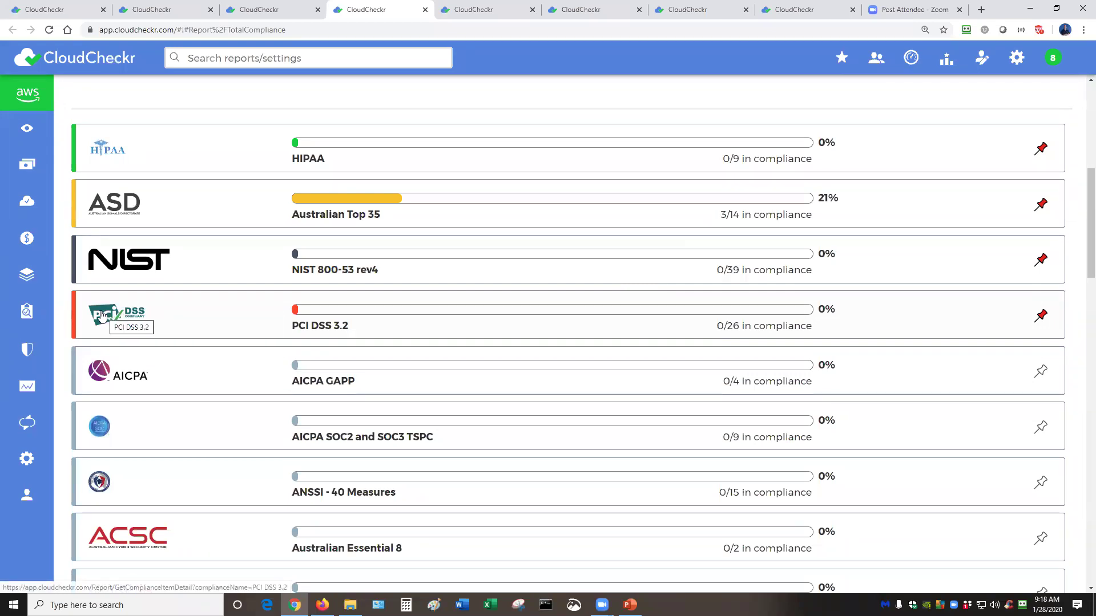
left_click(101, 316)
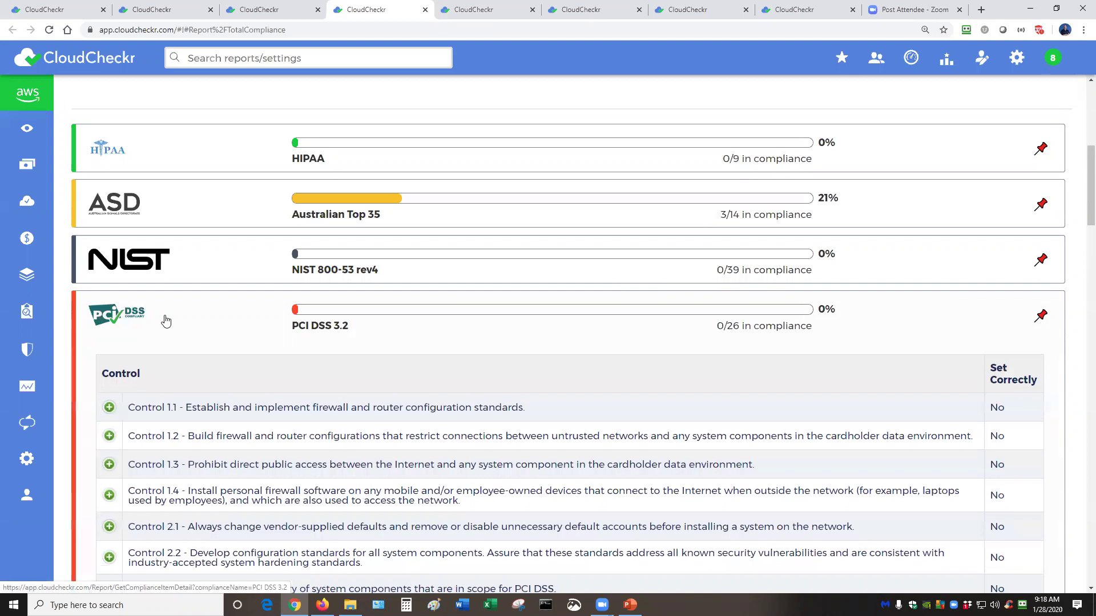
scroll(208, 291, "down", 3)
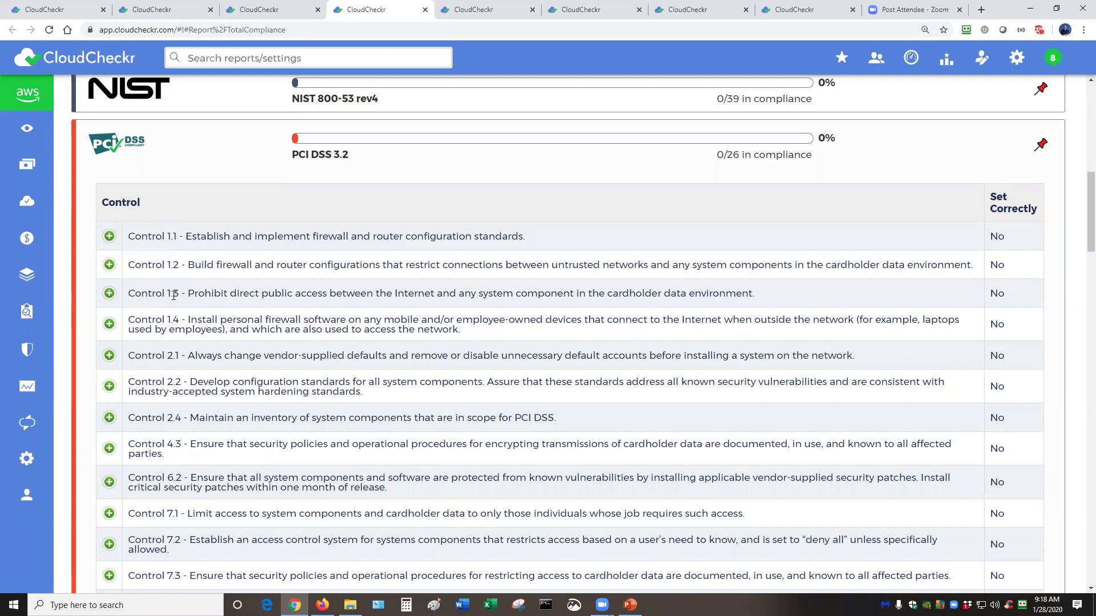
left_click(109, 294)
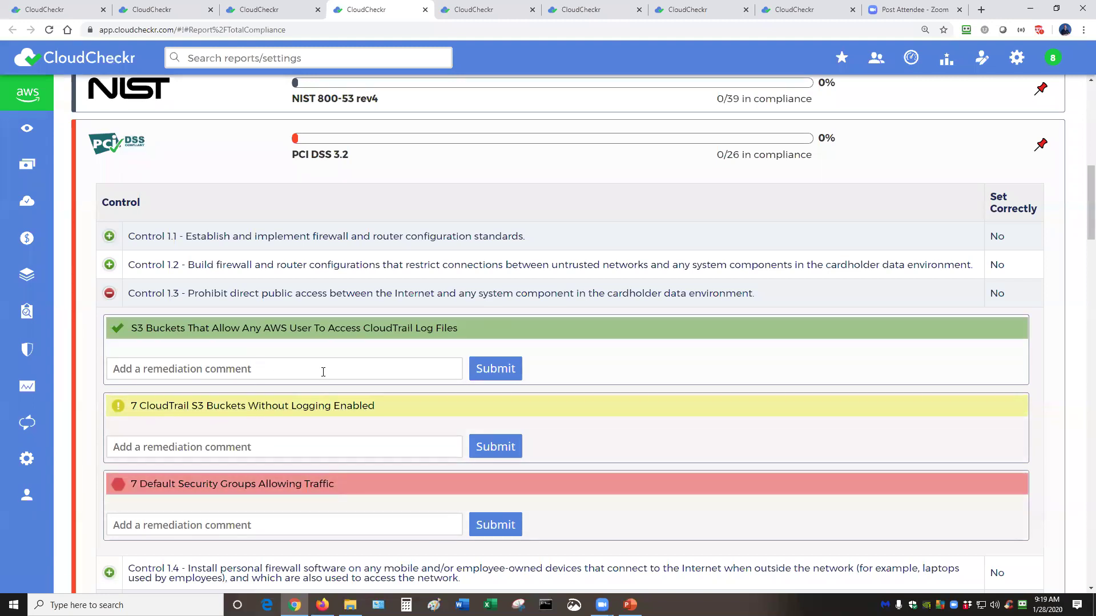
left_click_drag(1011, 295, 992, 294)
left_click(109, 294)
scroll(305, 355, "up", 4)
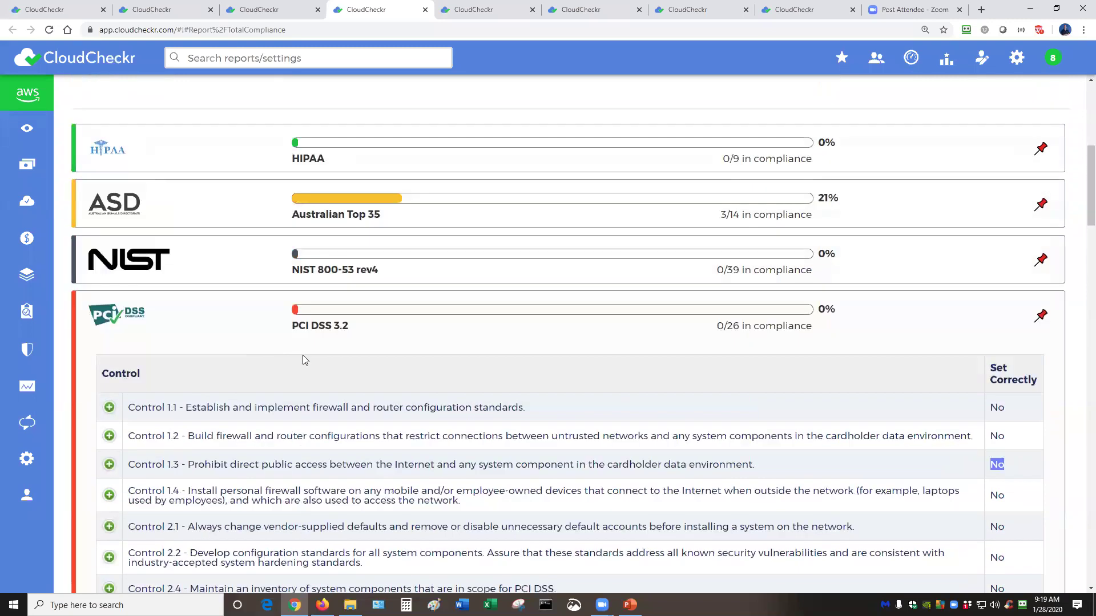
scroll(305, 355, "up", 6)
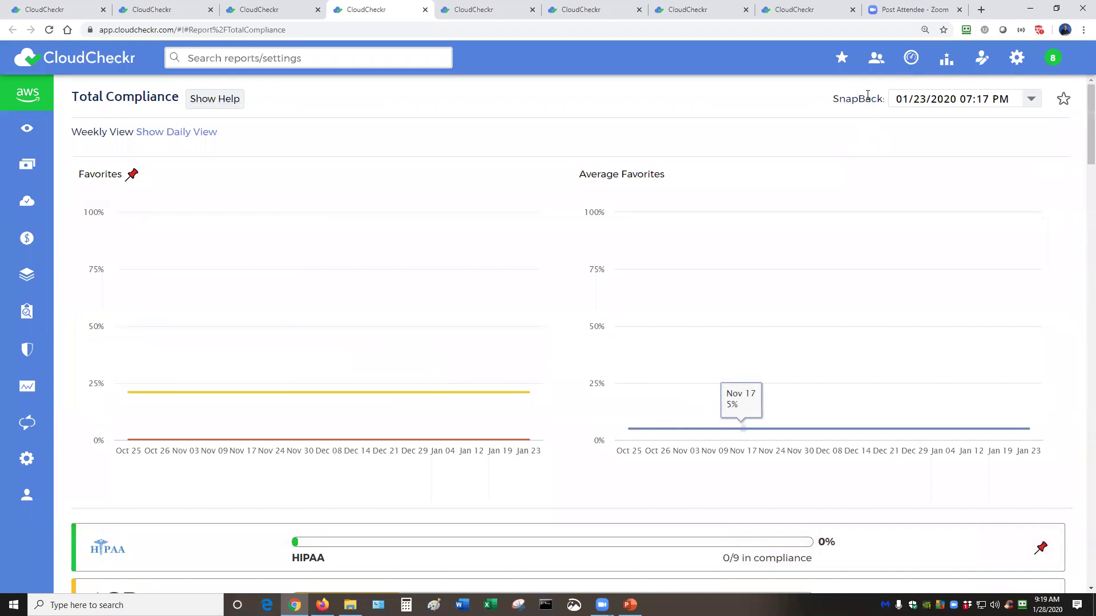
left_click(1031, 100)
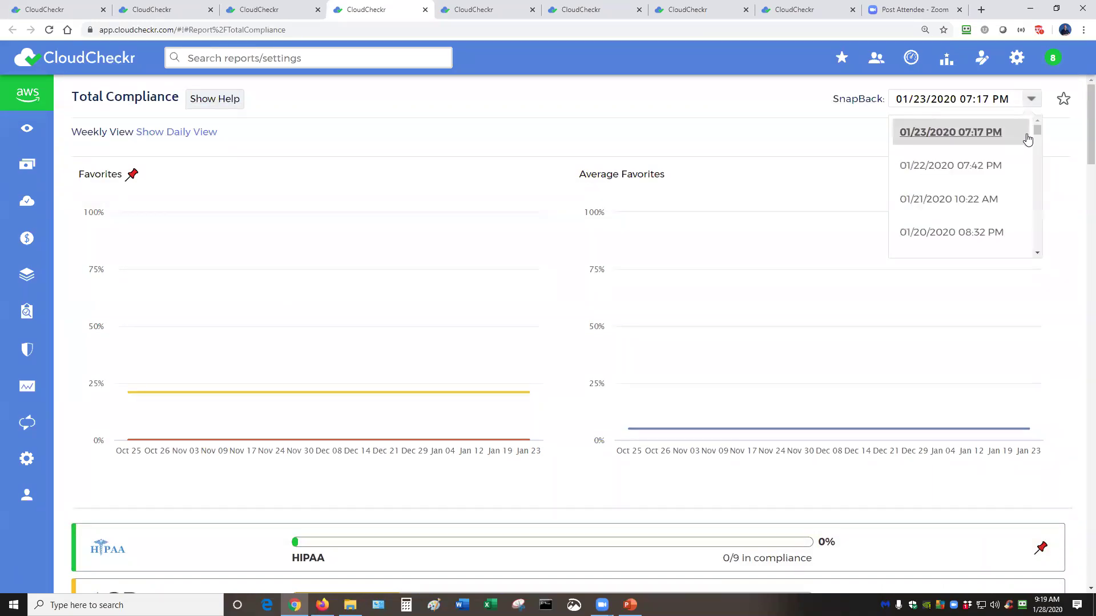
left_click_drag(1038, 132, 1044, 249)
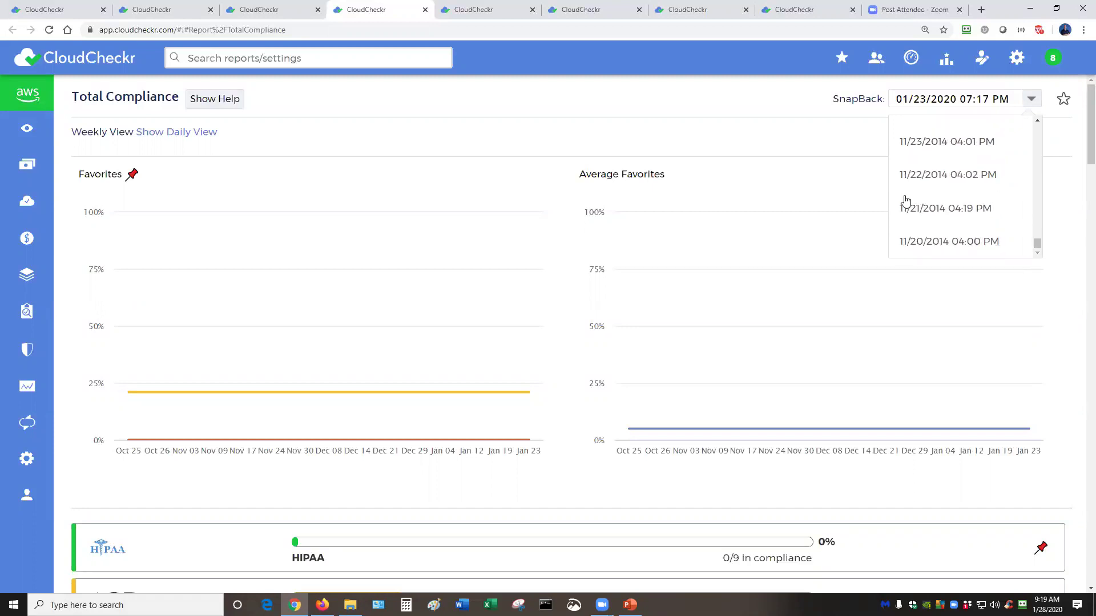
left_click(810, 103)
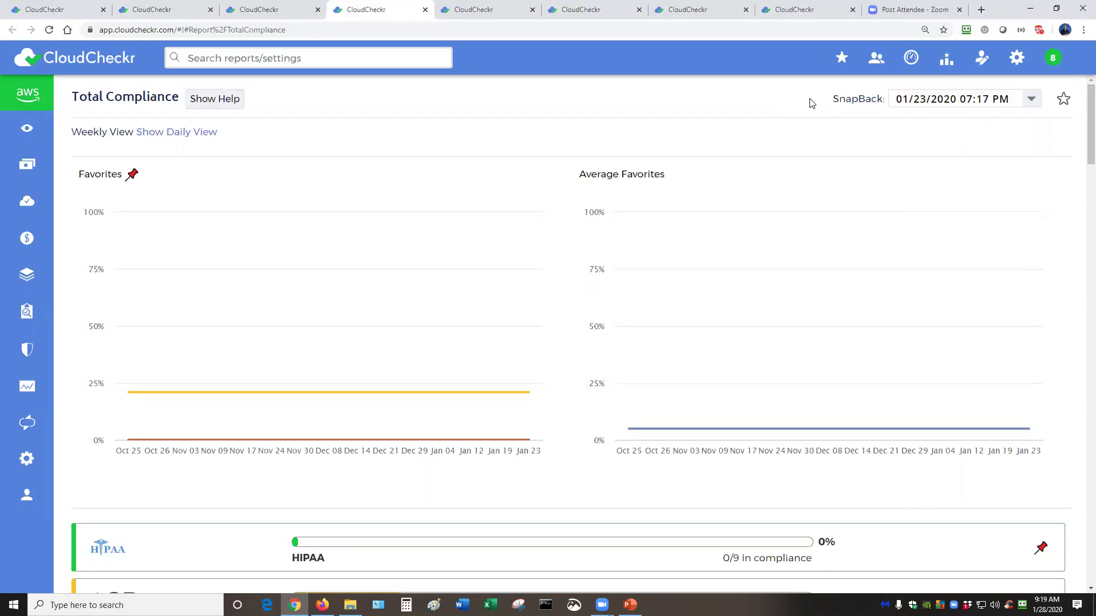
List the Best Practices Cost (21 issues) findings, then return to the Cost Savings report
left_click(502, 8)
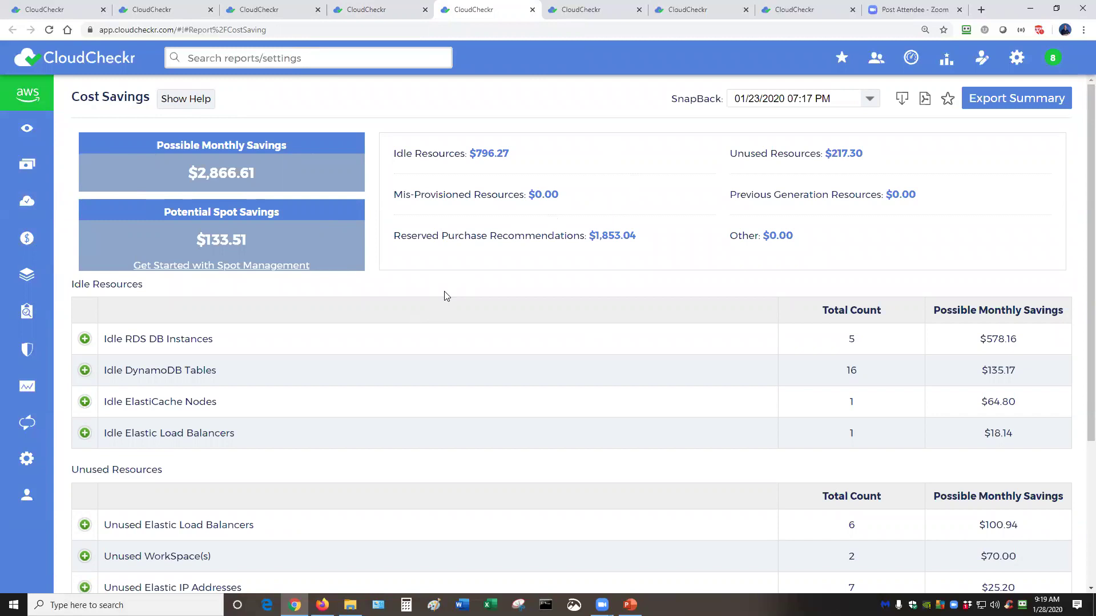
left_click(285, 10)
left_click(359, 176)
scroll(286, 194, "up", 3)
left_click(191, 218)
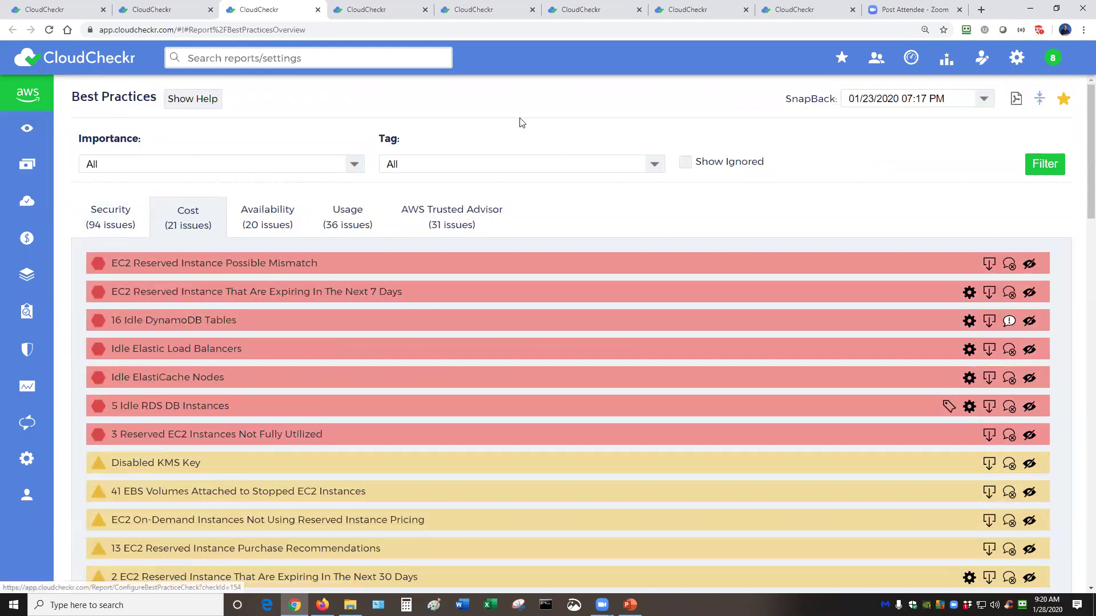
left_click(500, 13)
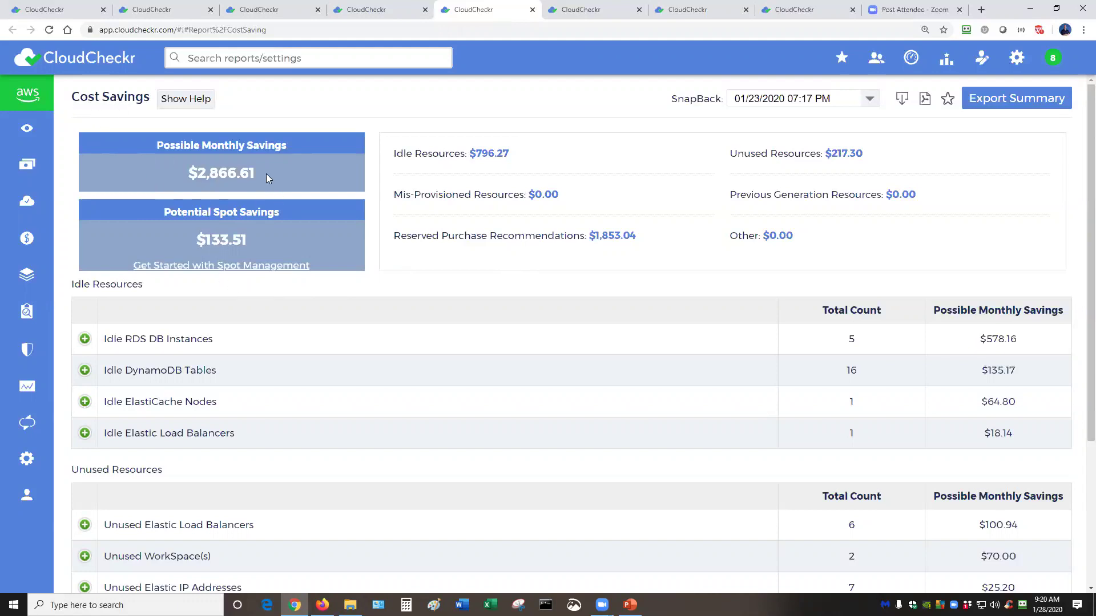
left_click_drag(258, 173, 198, 172)
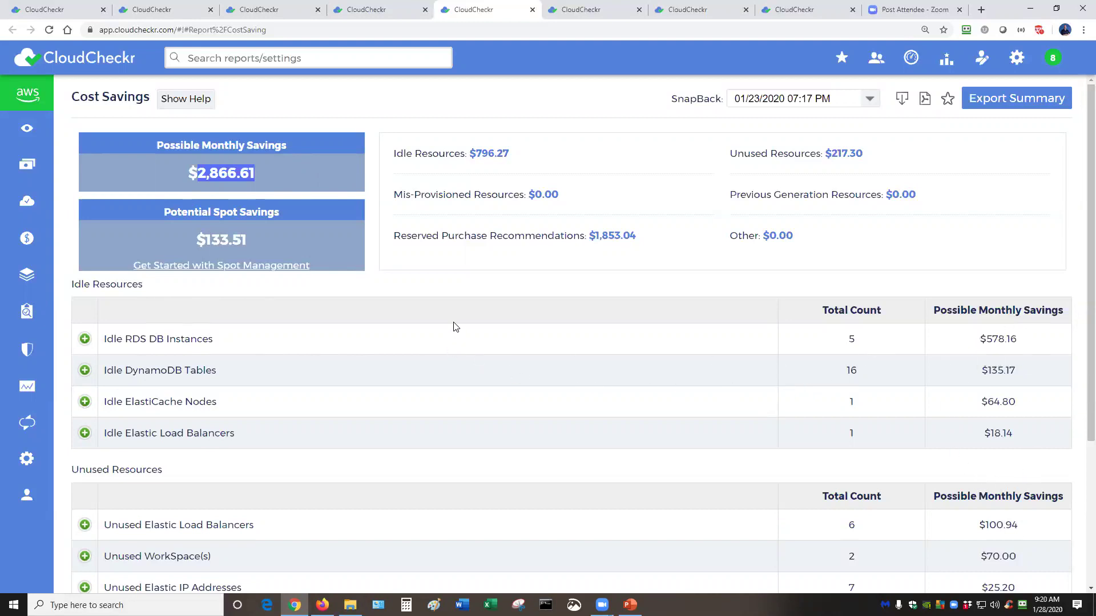
scroll(451, 325, "down", 3)
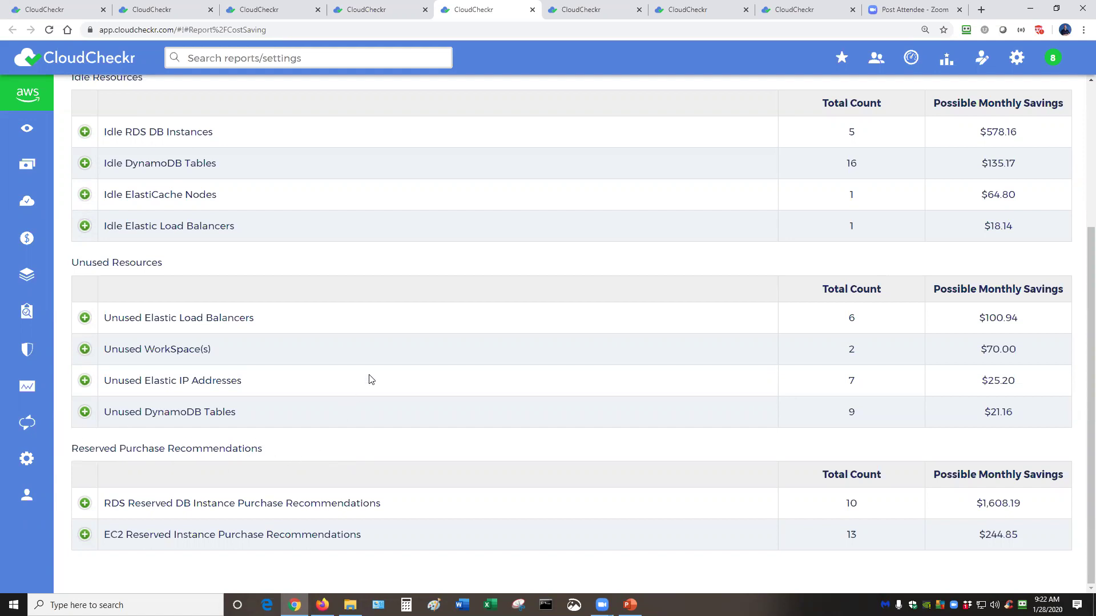
left_click(606, 7)
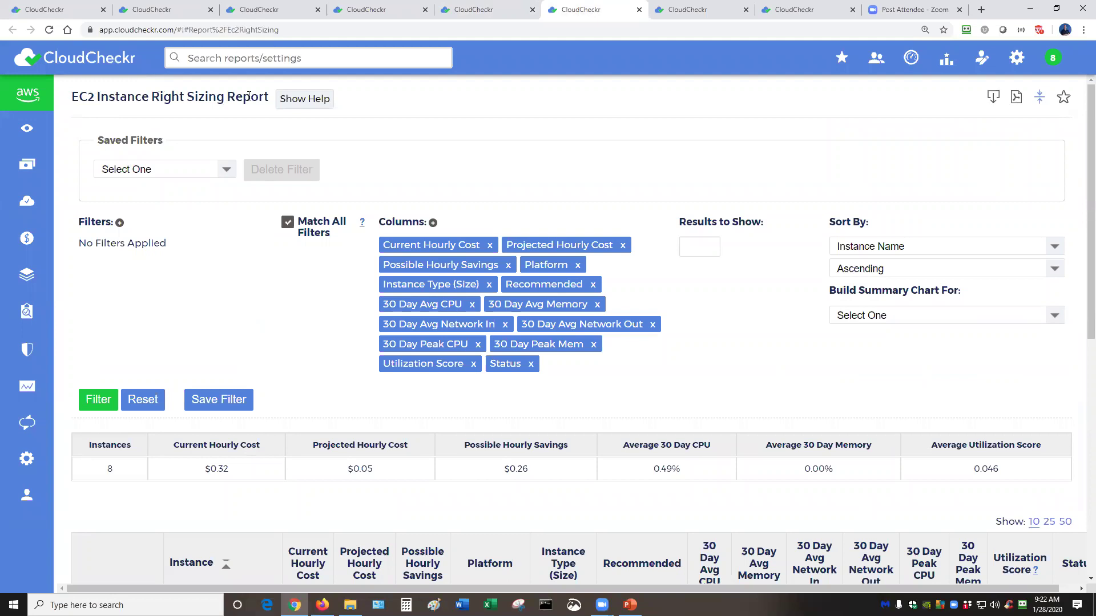
scroll(363, 371, "down", 3)
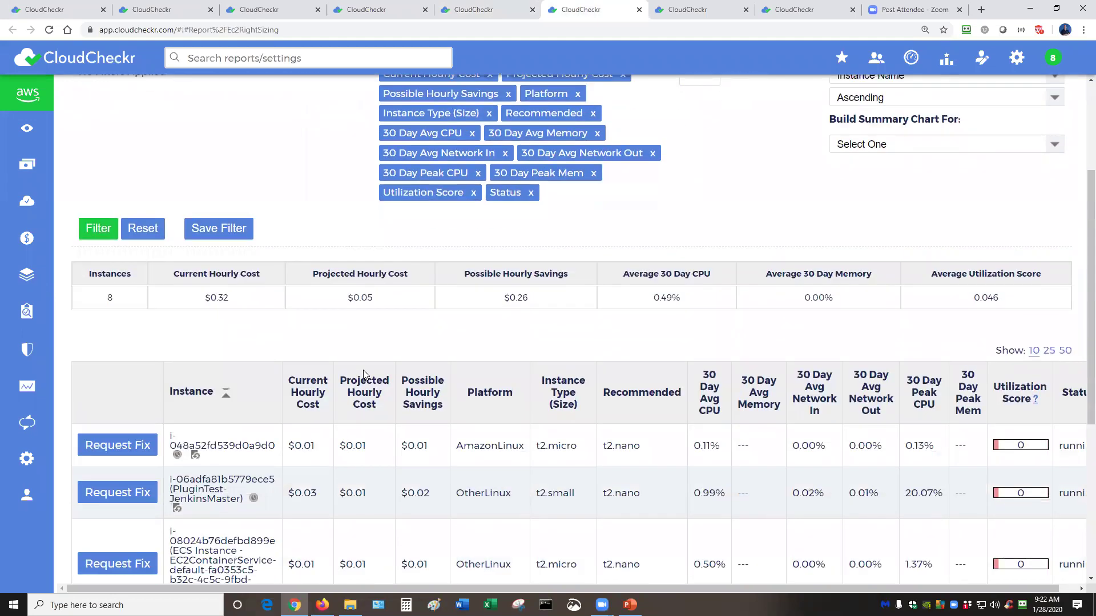
scroll(363, 370, "down", 2)
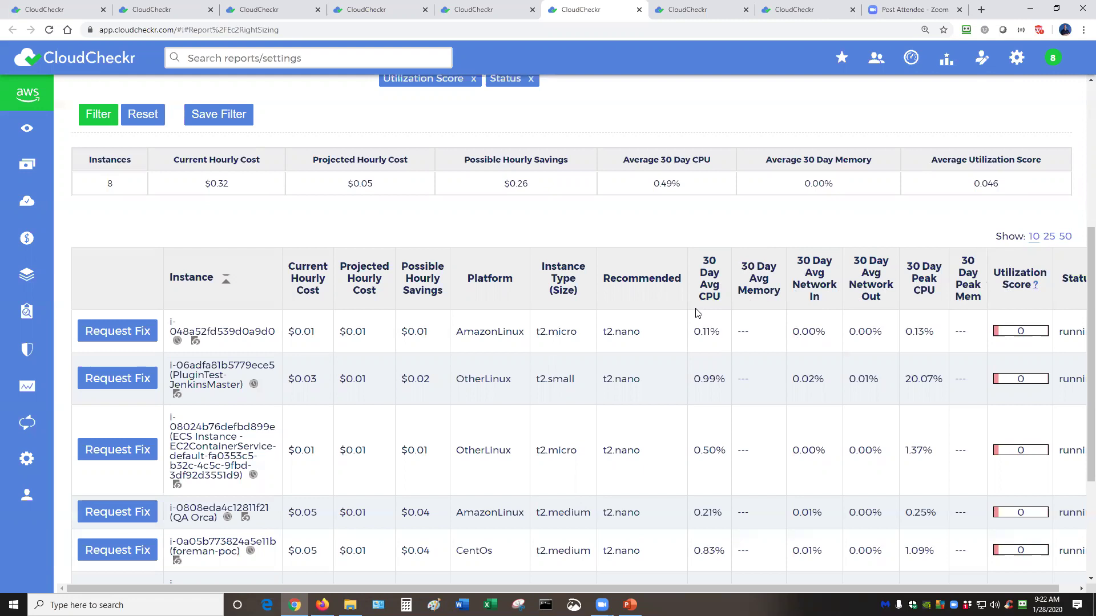
scroll(697, 313, "down", 3)
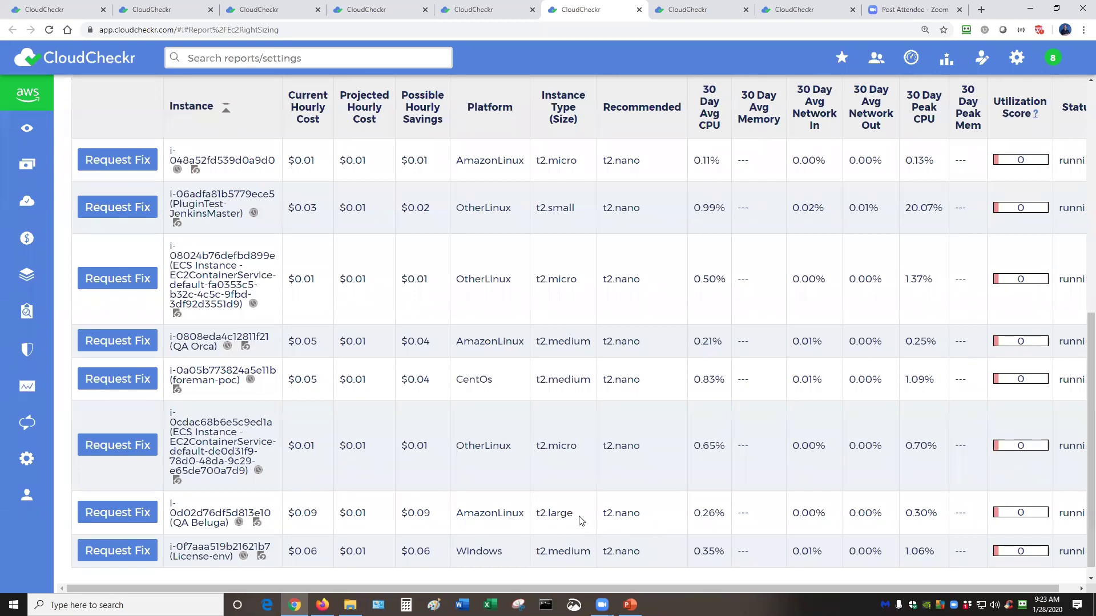
left_click_drag(577, 515, 537, 517)
Open EC2 RI Purchase Recommendations and highlight the t2.large's 6-month Partial Upfront break-even
left_click(612, 530)
left_click(688, 9)
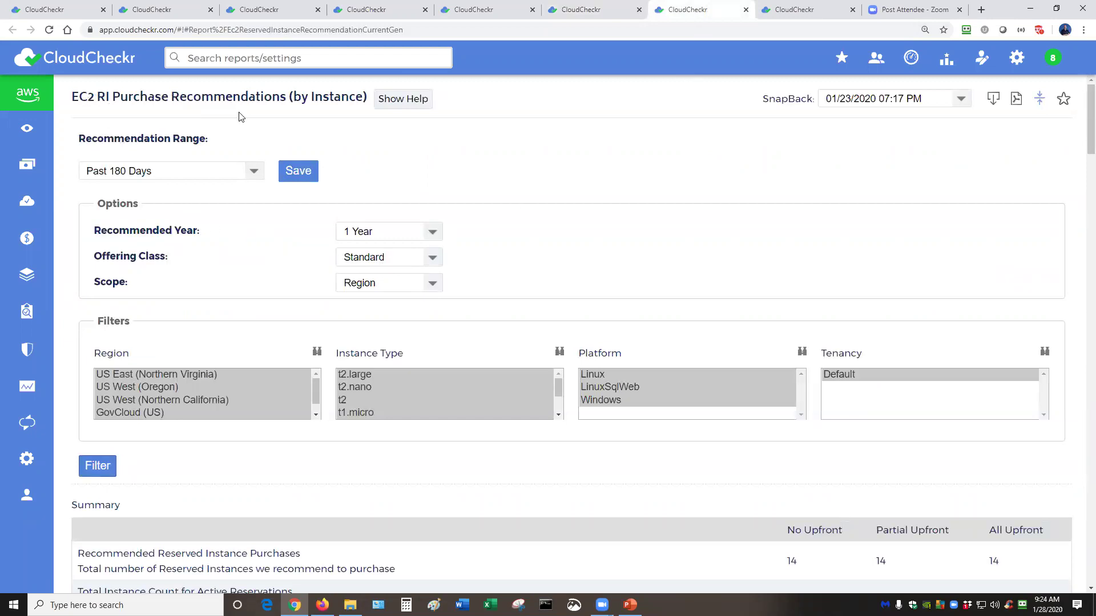
scroll(696, 263, "down", 3)
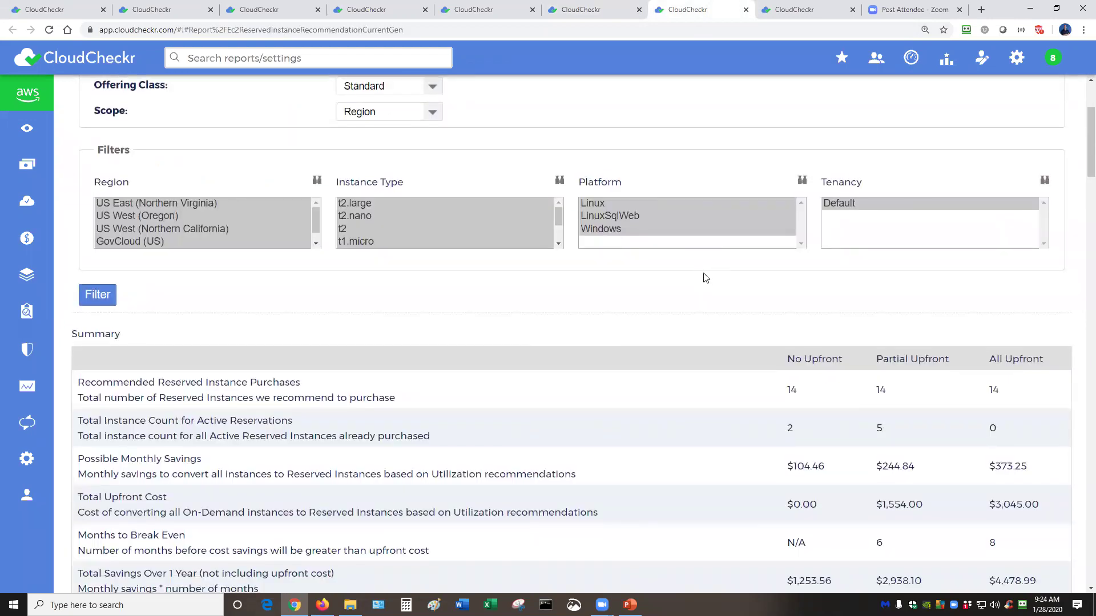
scroll(699, 268, "down", 3)
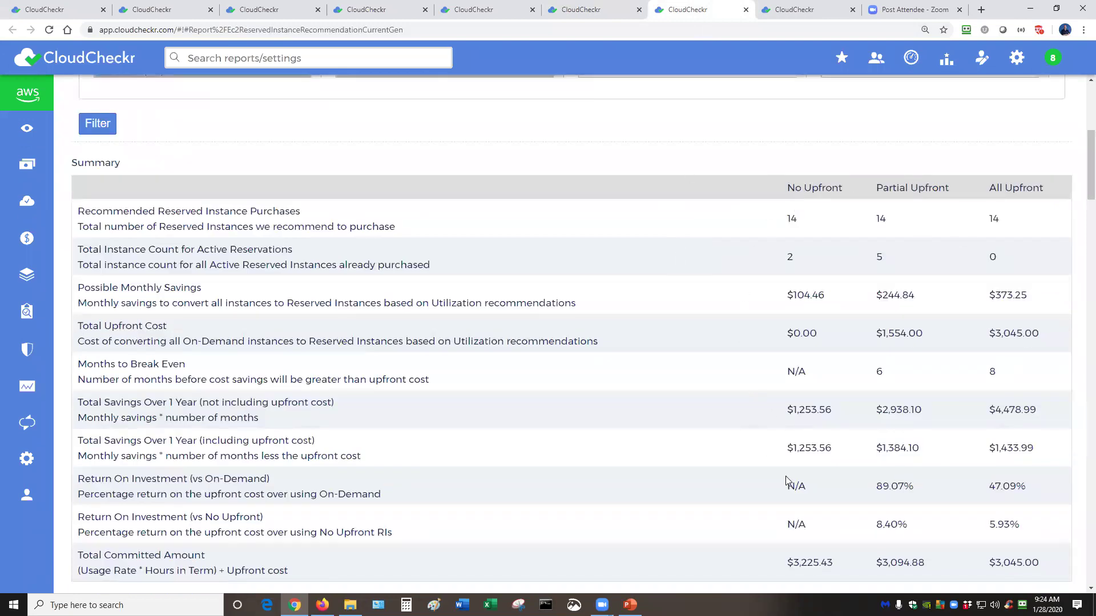
scroll(636, 376, "down", 9)
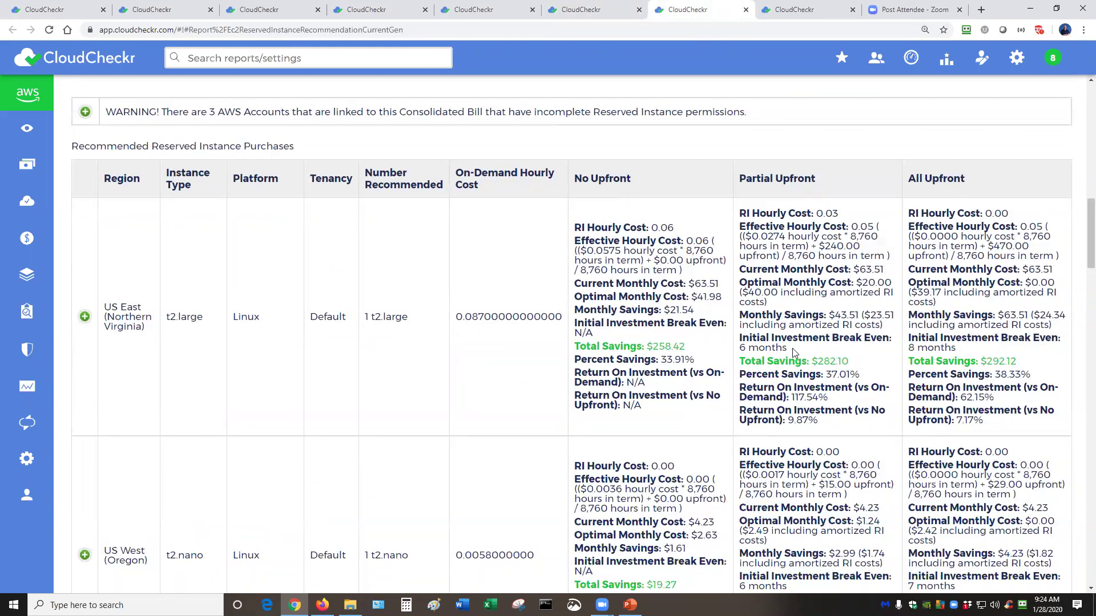
left_click_drag(793, 352, 741, 341)
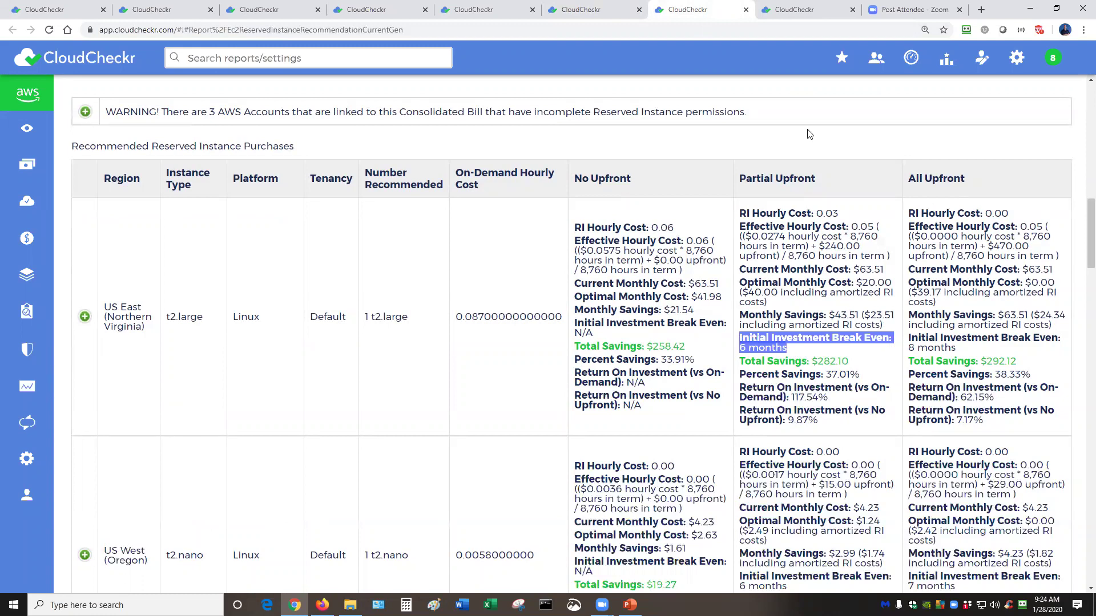
Filter Advanced Grouping by the 4430 Only | 4430 DB tag, charting $145.98 total cost
left_click(799, 10)
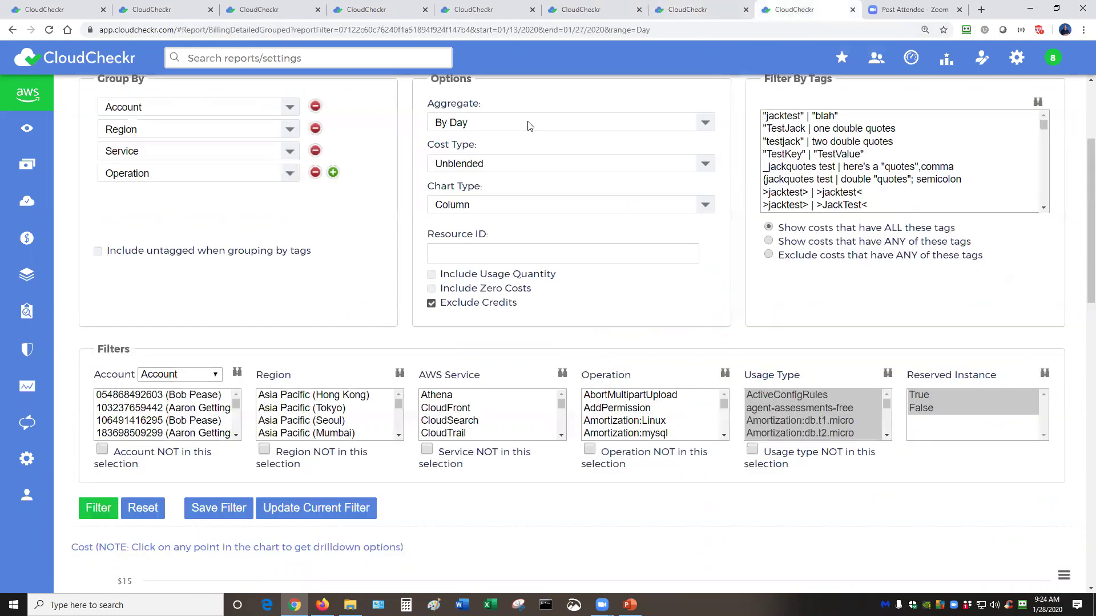
scroll(398, 247, "up", 3)
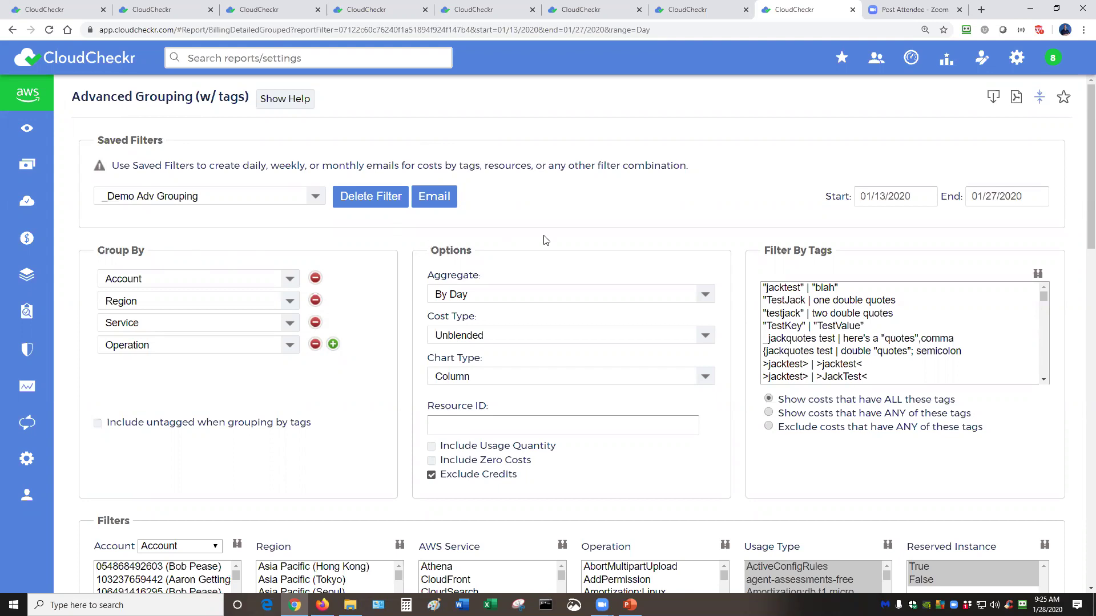
scroll(1045, 377, "down", 3)
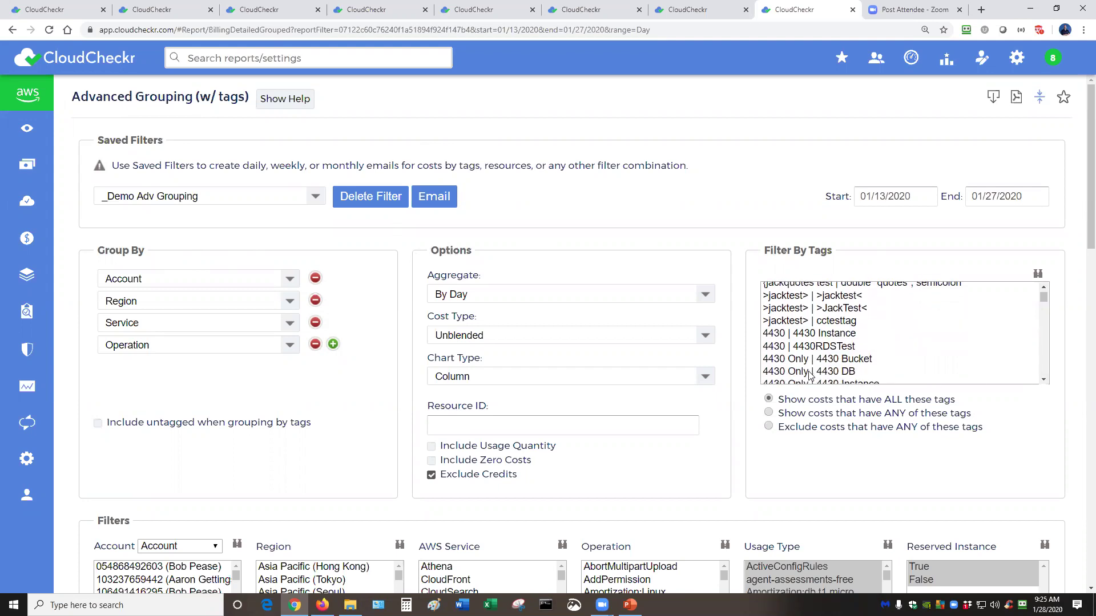
left_click(834, 373)
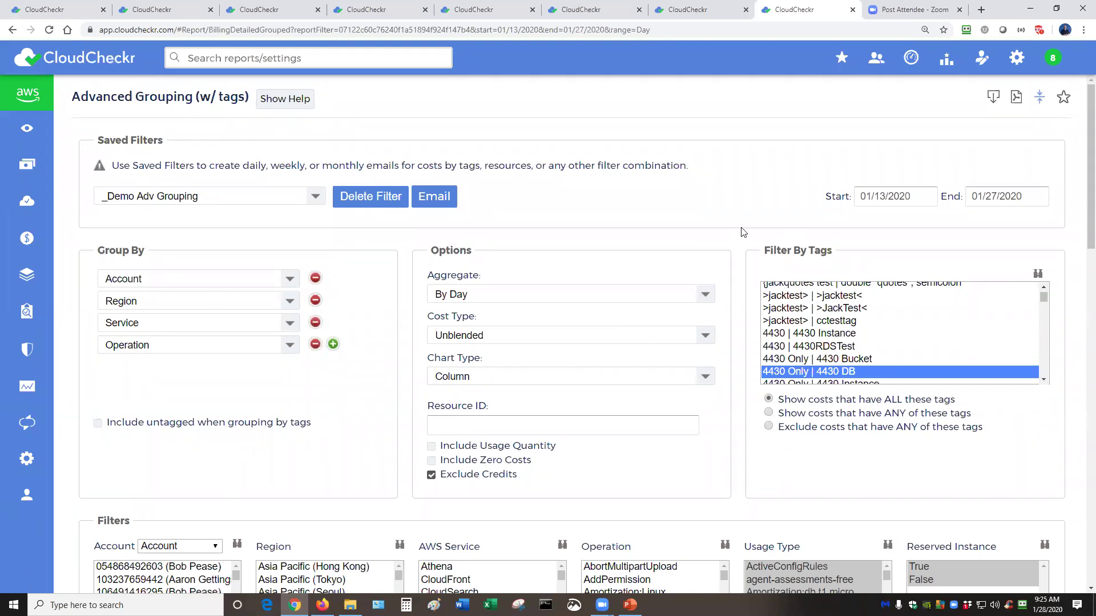
scroll(745, 230, "down", 2)
scroll(746, 231, "down", 1)
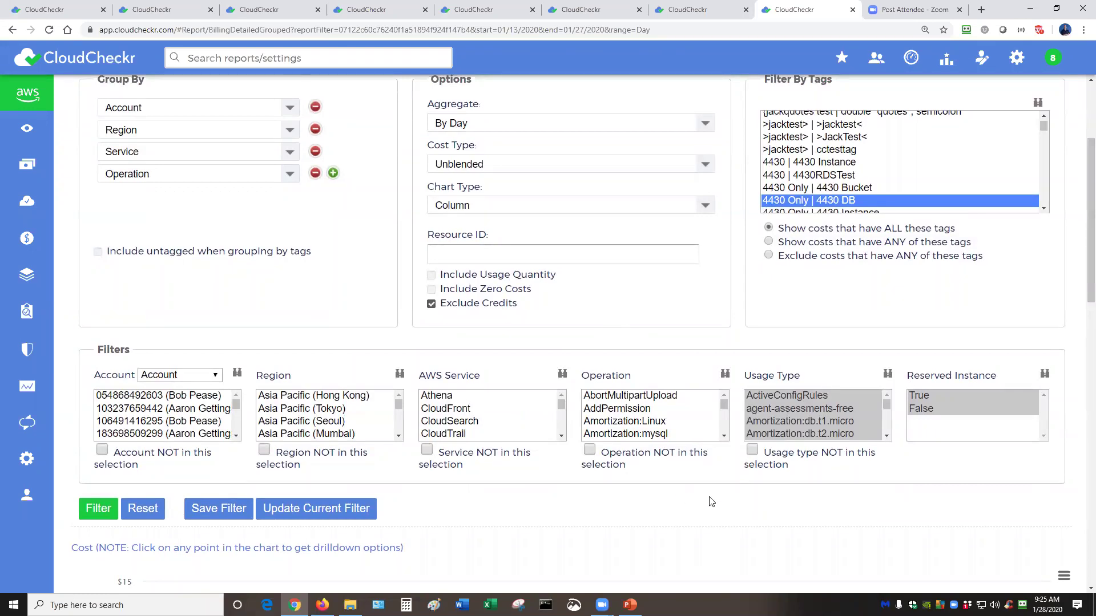
scroll(710, 506, "down", 5)
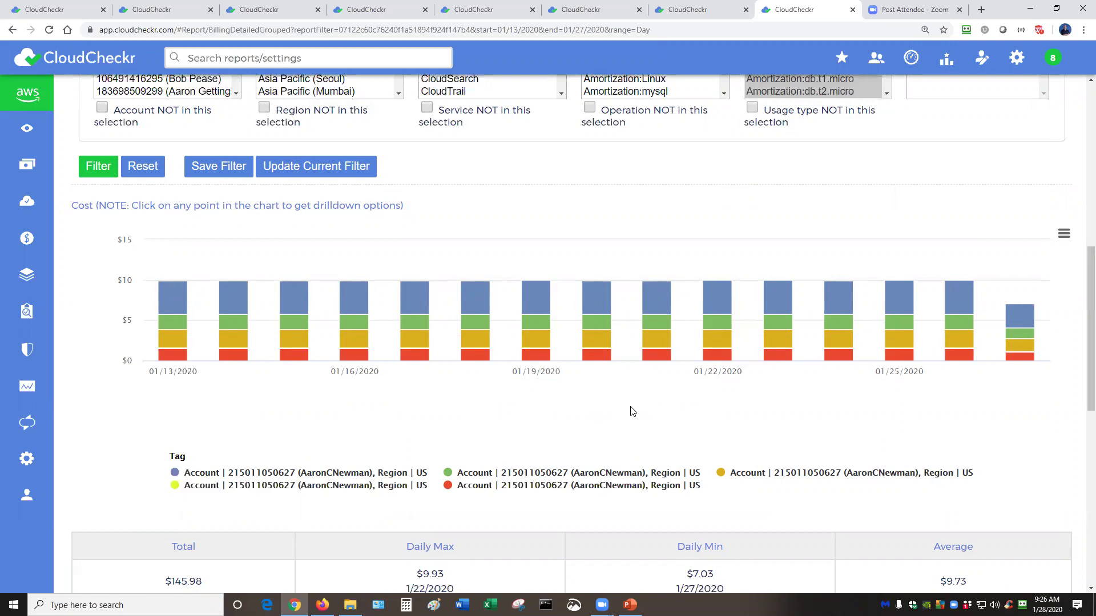
scroll(628, 406, "down", 7)
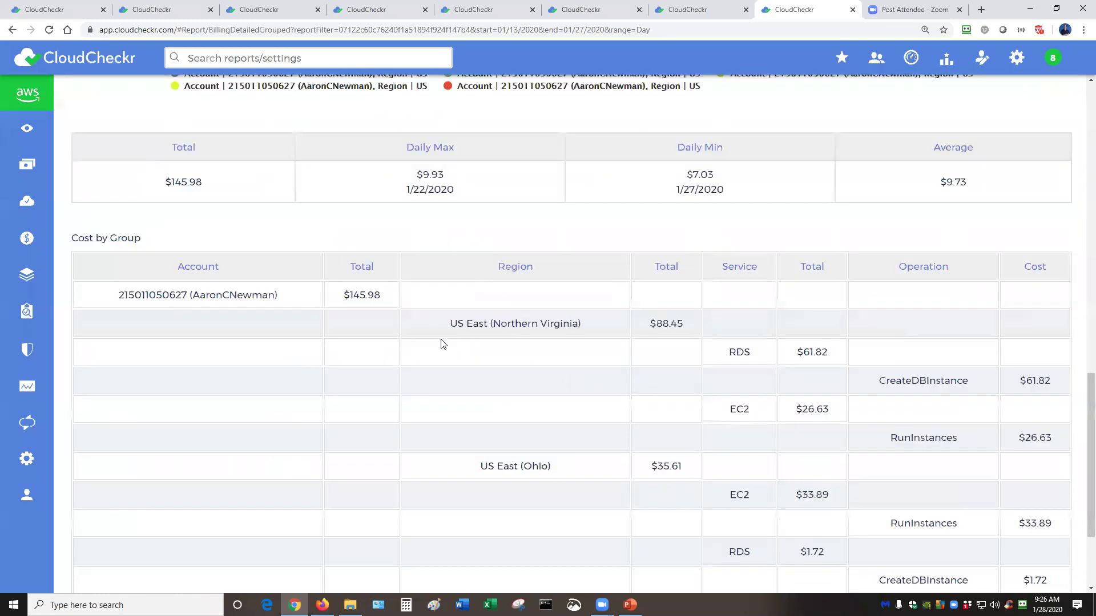
scroll(373, 323, "down", 1)
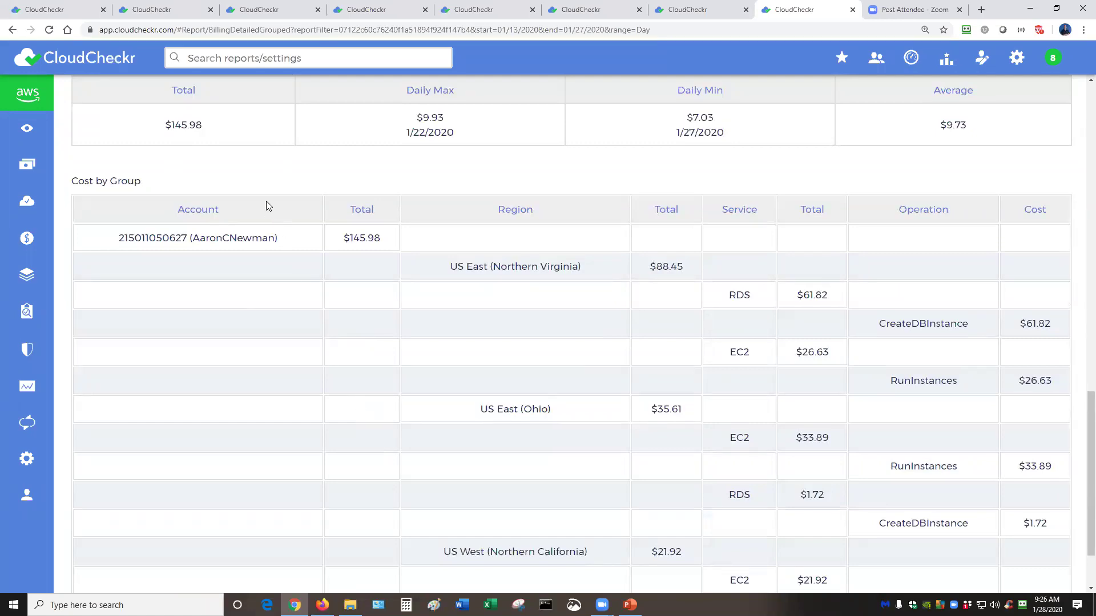
left_click_drag(207, 124, 171, 123)
left_click_drag(1063, 325, 1028, 325)
Tick weekly delivery and CSV export in the saved filter's email settings, then cancel
scroll(861, 293, "up", 20)
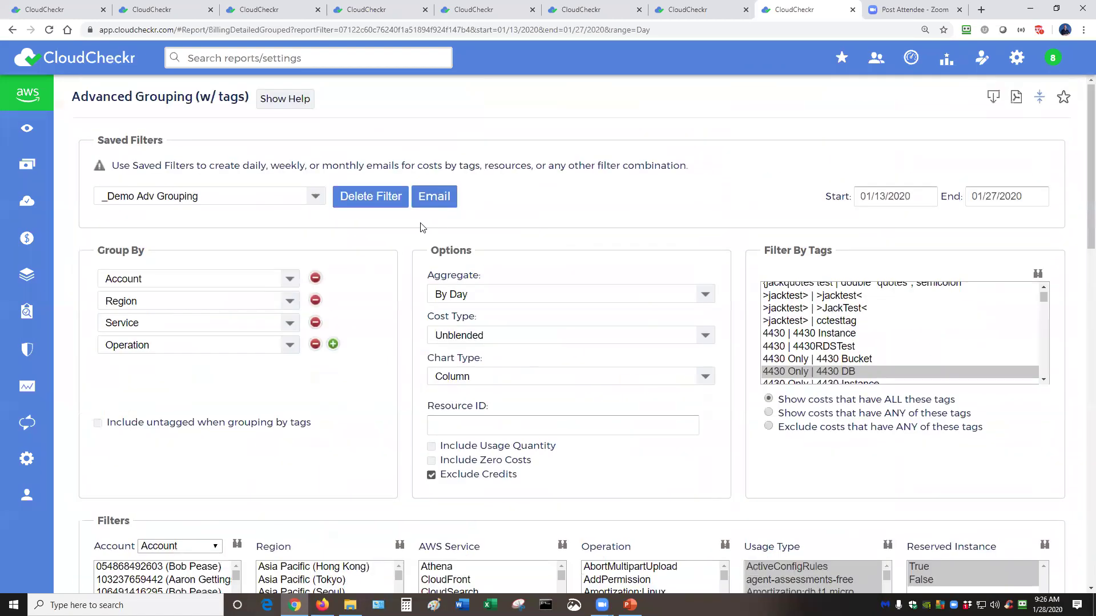
left_click(439, 202)
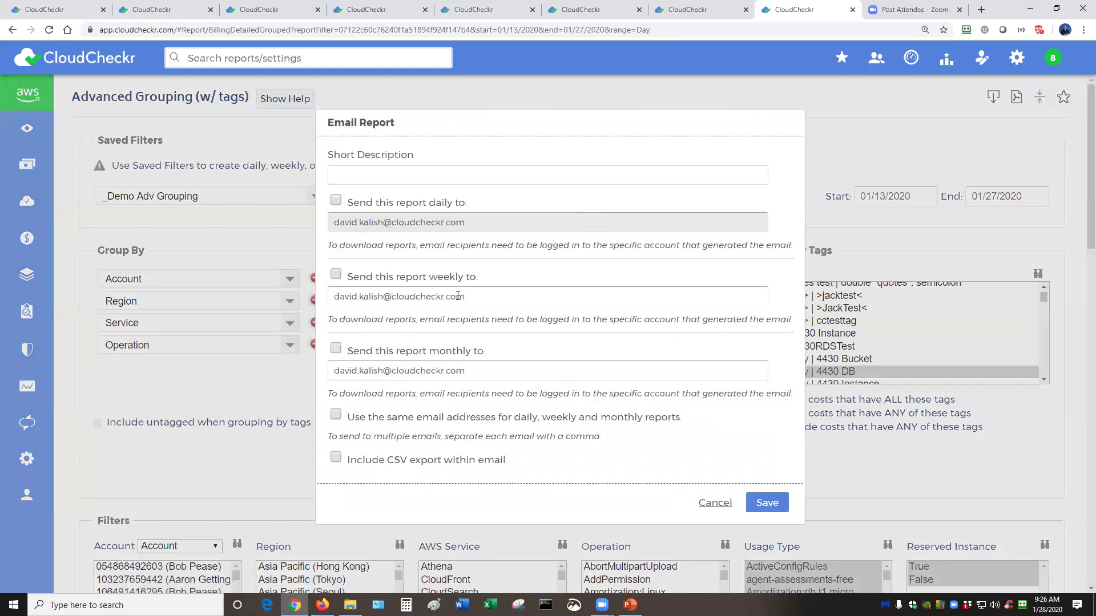
left_click_drag(468, 296, 335, 292)
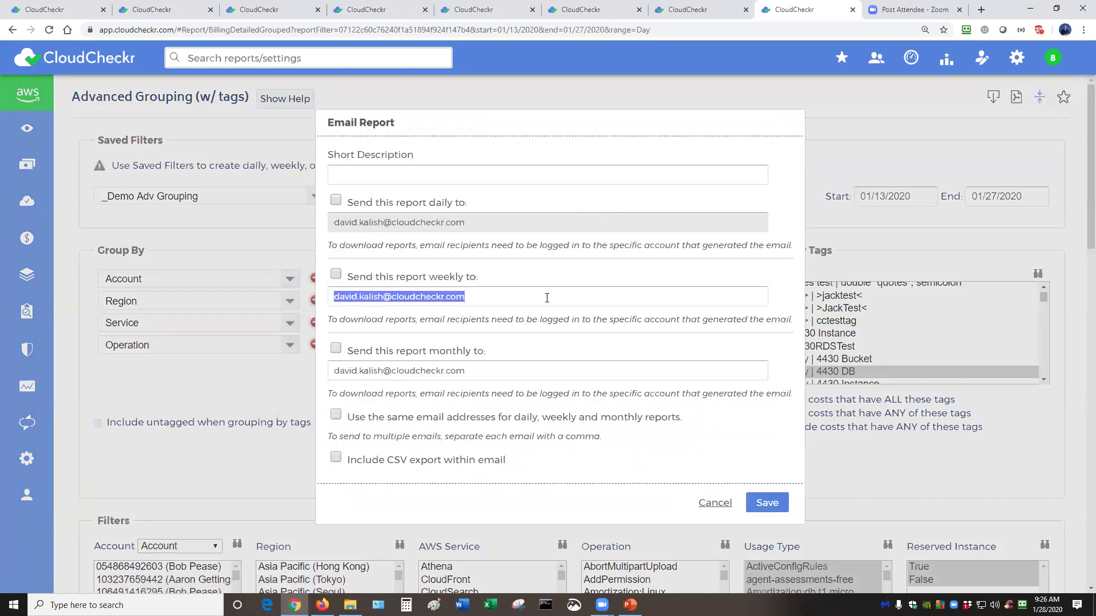
left_click(336, 275)
left_click(336, 458)
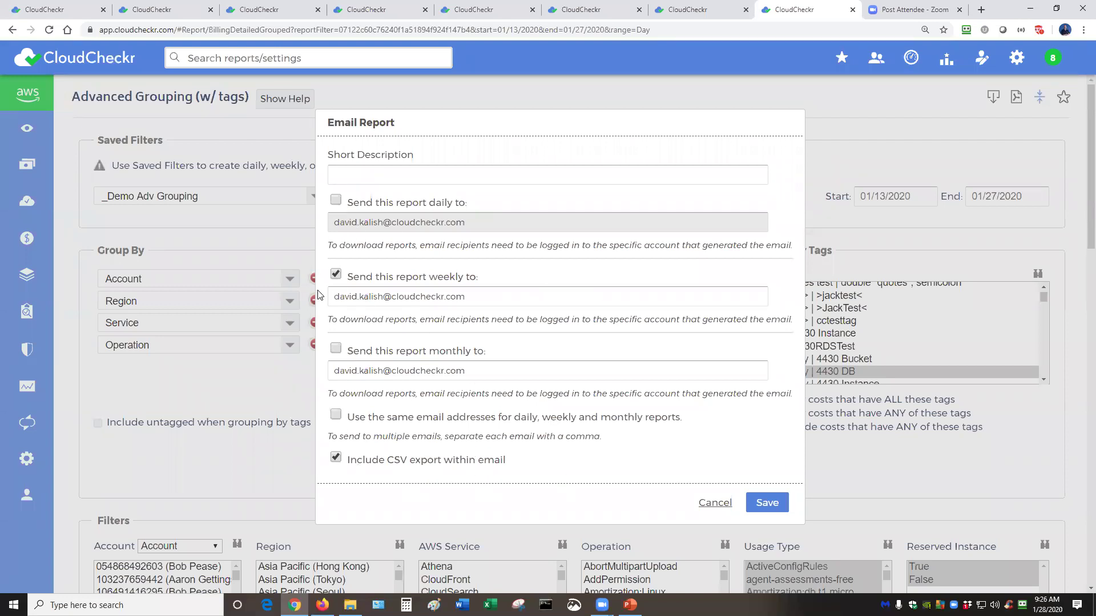
left_click(721, 505)
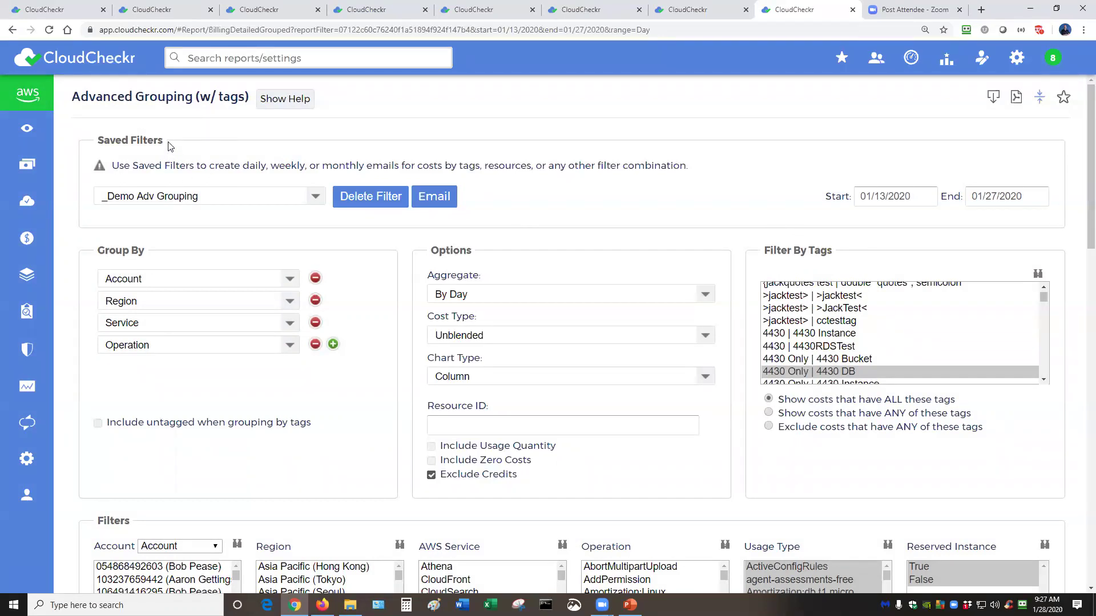
Highlight the Saved Filters heading on the Advanced Grouping report
left_click_drag(165, 141, 96, 140)
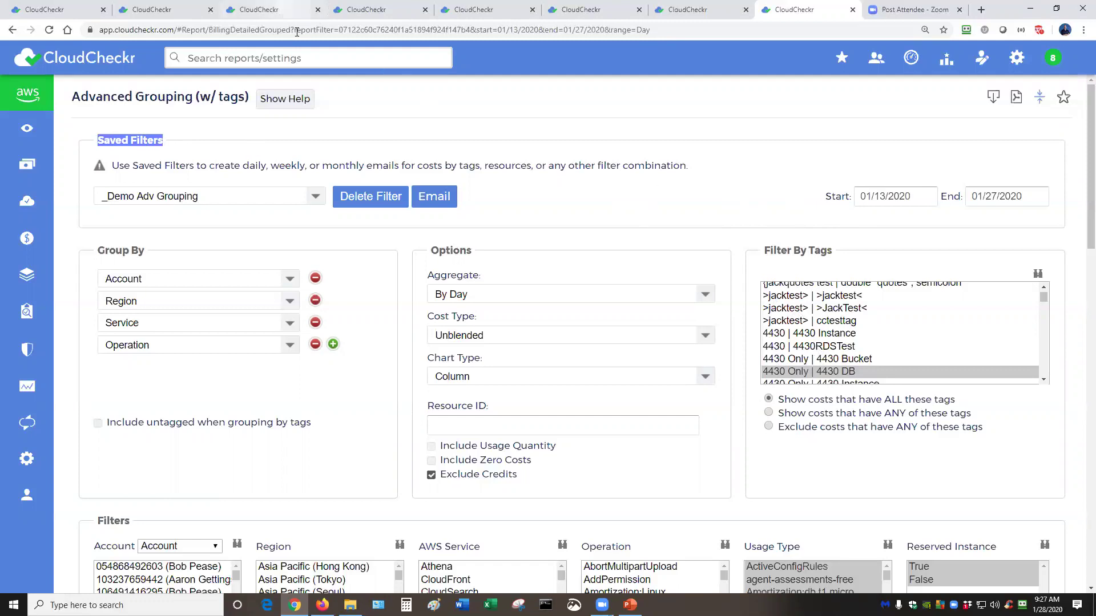
Switch to the Best Practices report and list its Security (94 issues) findings
left_click(284, 11)
left_click(129, 223)
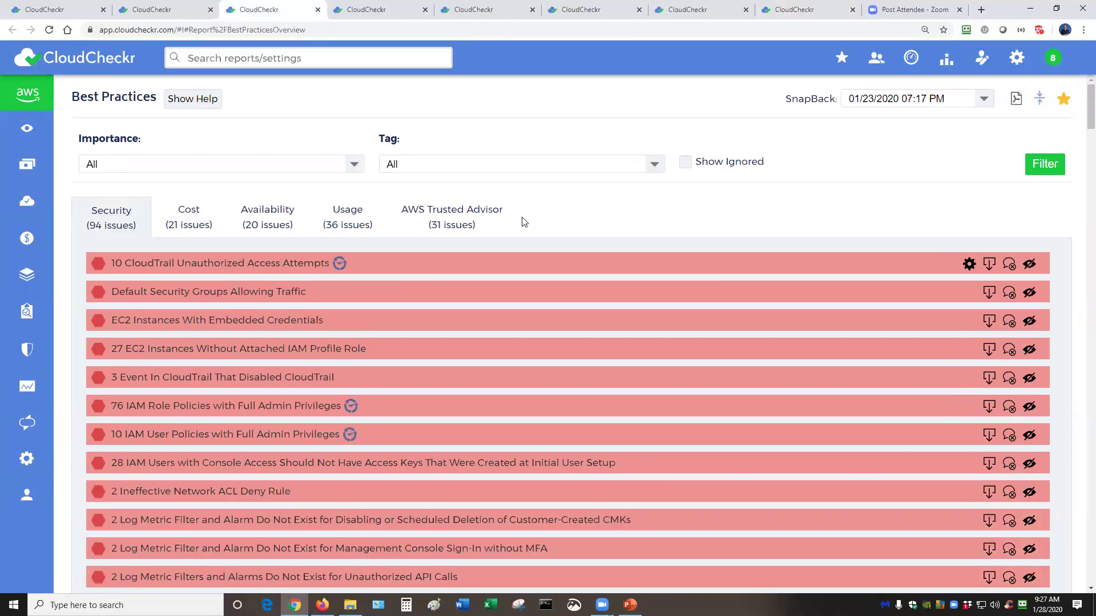